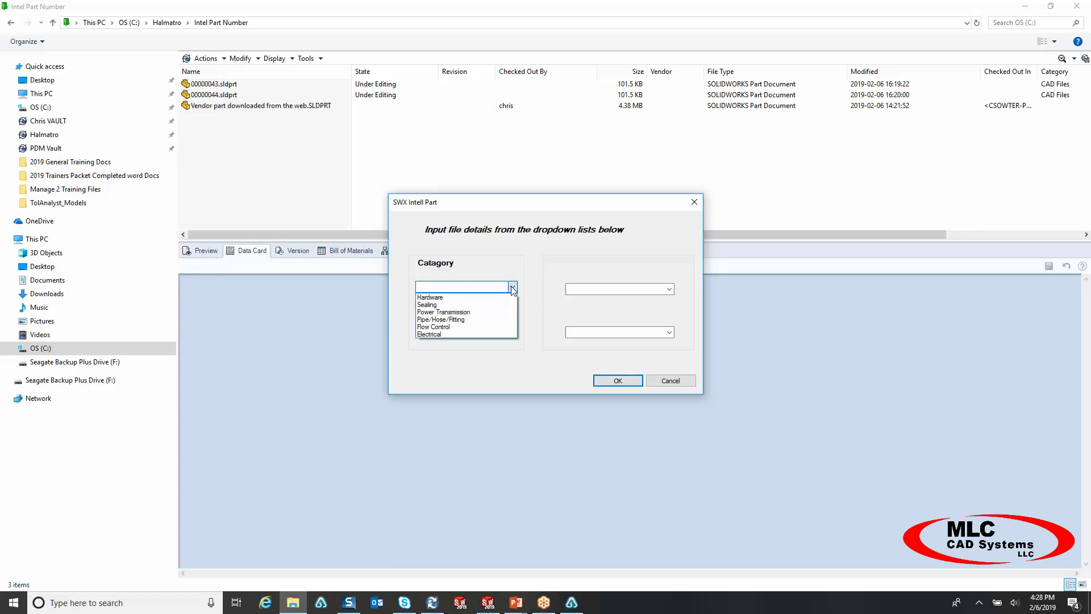
Classify the new part as Power Transmission, Bearing, Thrust Bearing, size 1" Shaft 12,100 Static Load, and accept the template details.
left_click(493, 312)
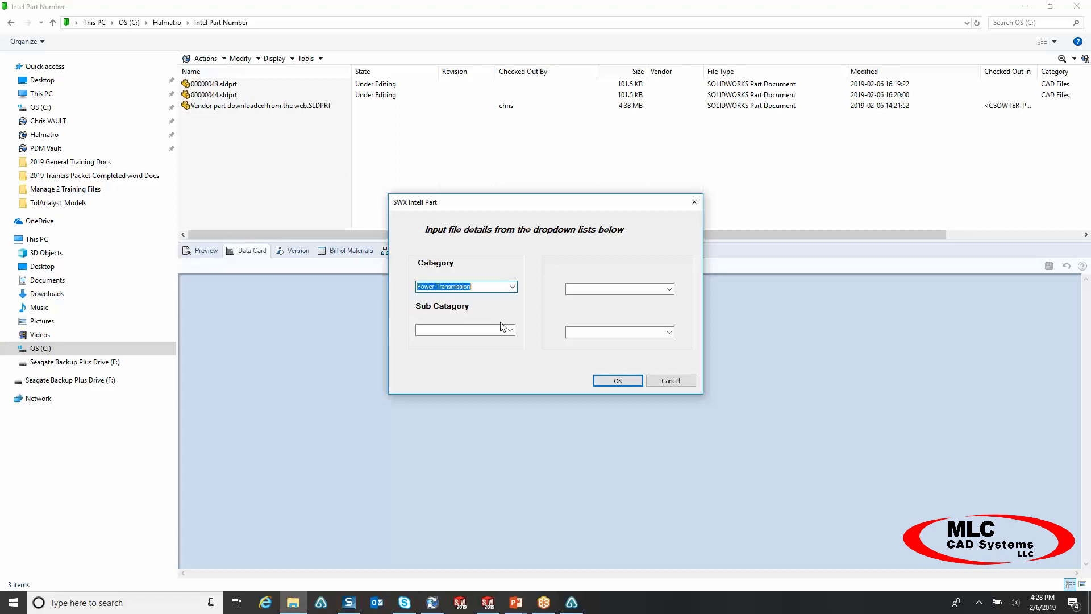
left_click(510, 330)
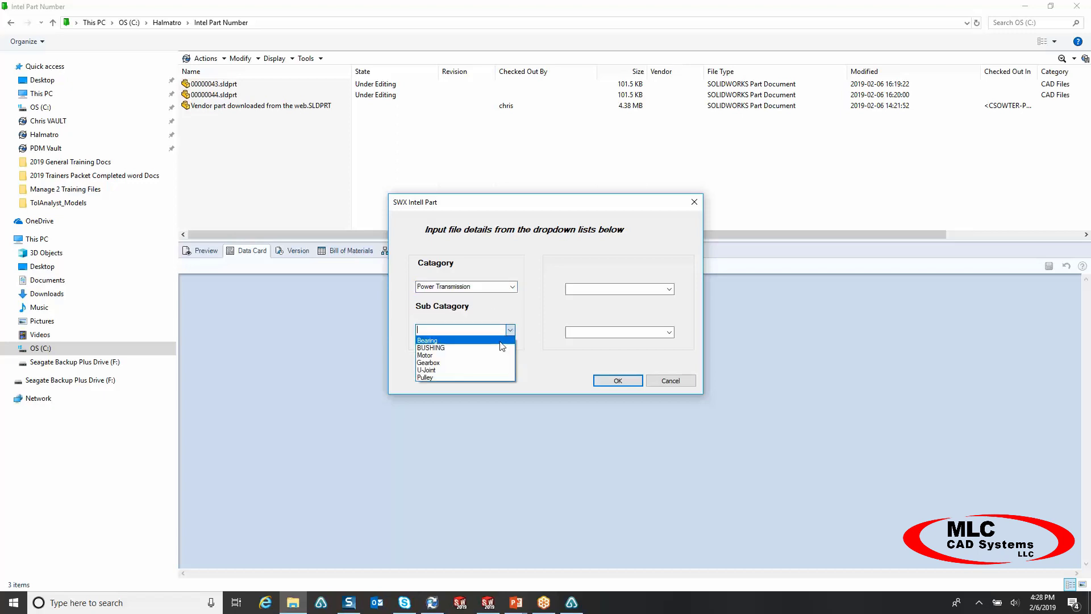
left_click(500, 341)
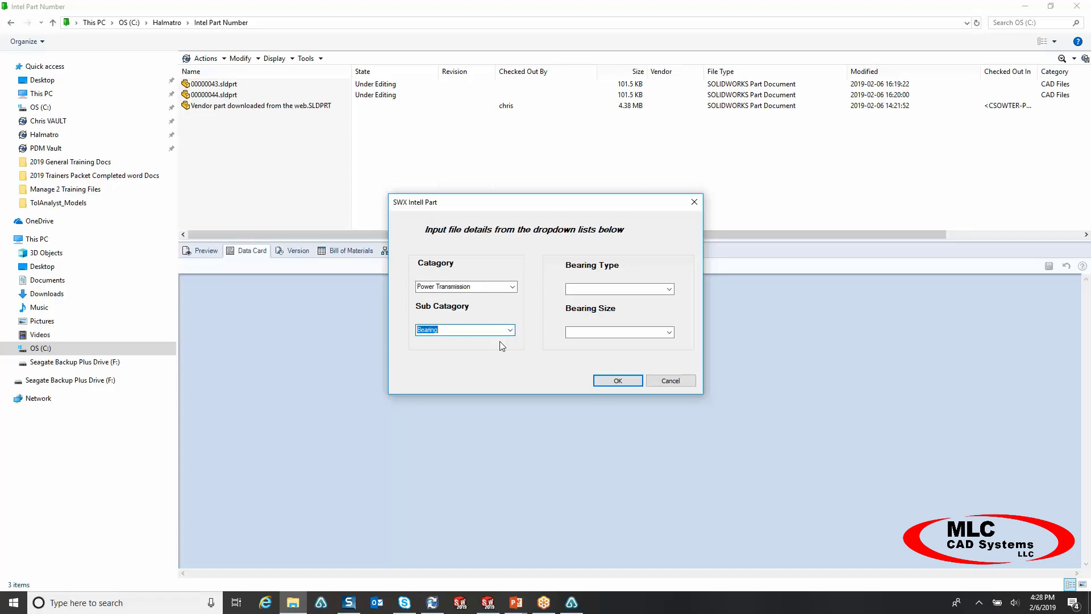
left_click(671, 290)
left_click(665, 304)
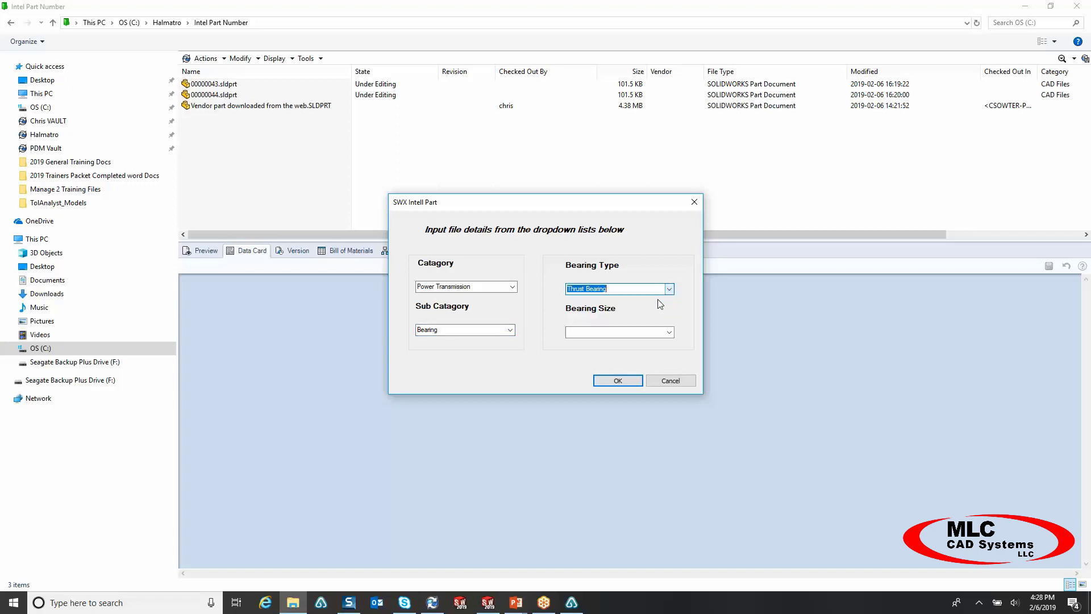
left_click(671, 332)
left_click(608, 340)
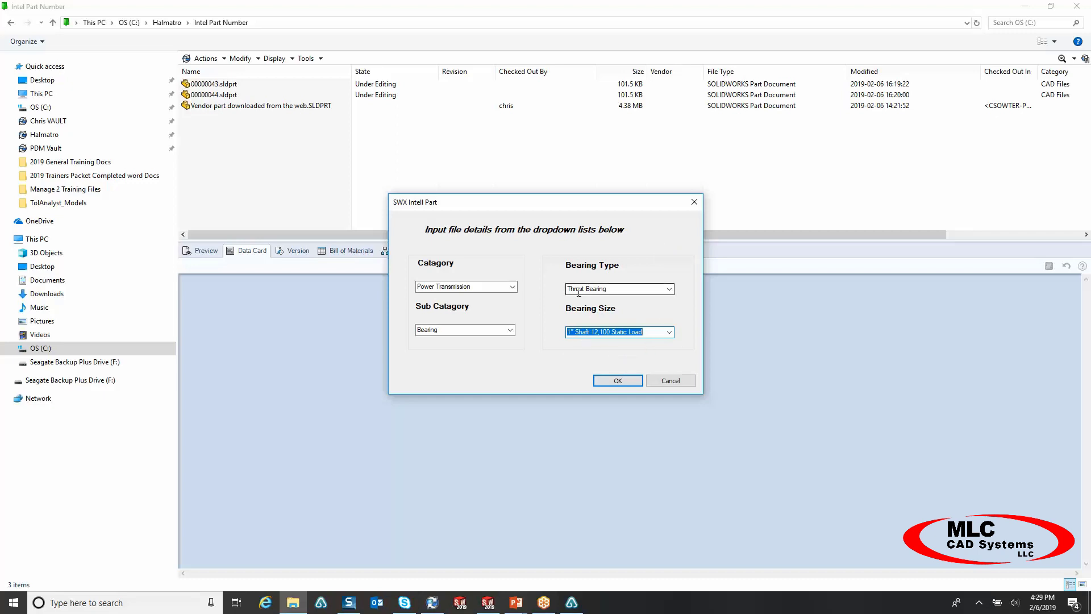
left_click(608, 379)
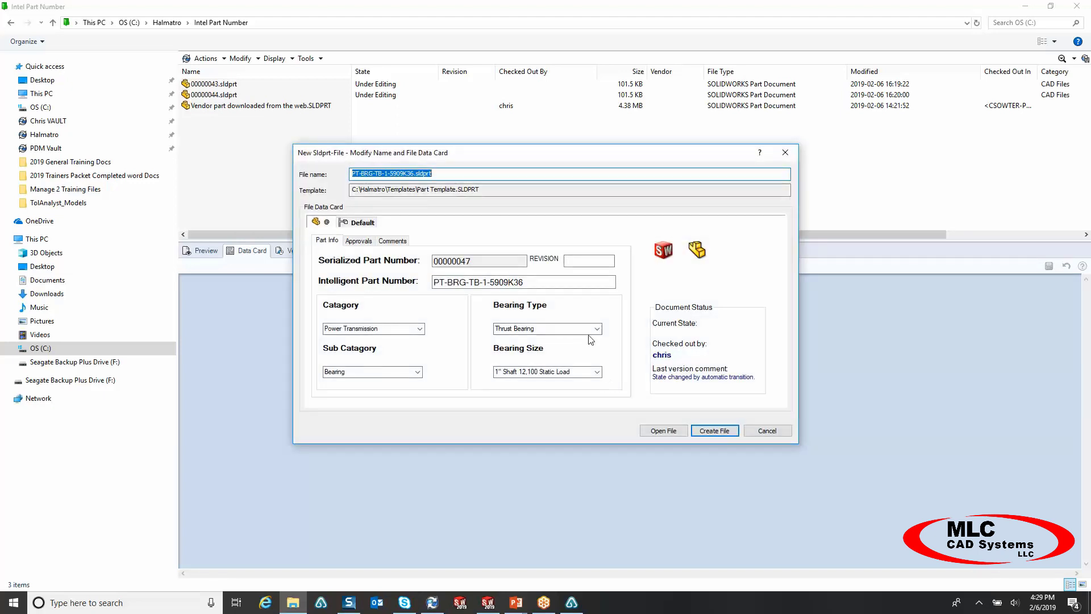
Create the thrust bearing part file in the vault, keeping the generated intelligent part number as its file name.
left_click(528, 280)
left_click(711, 430)
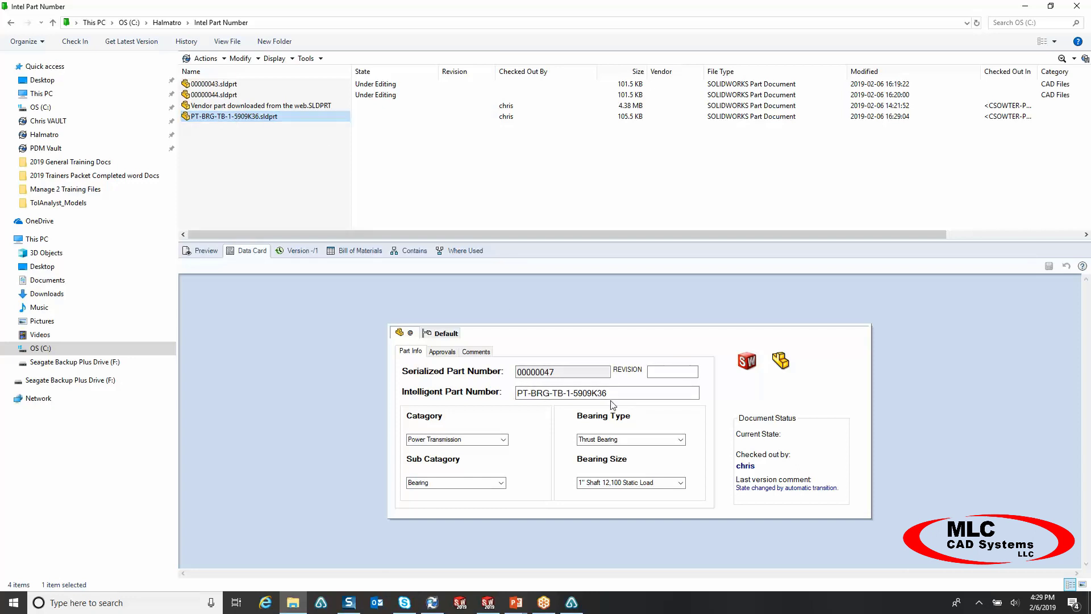
left_click(318, 174)
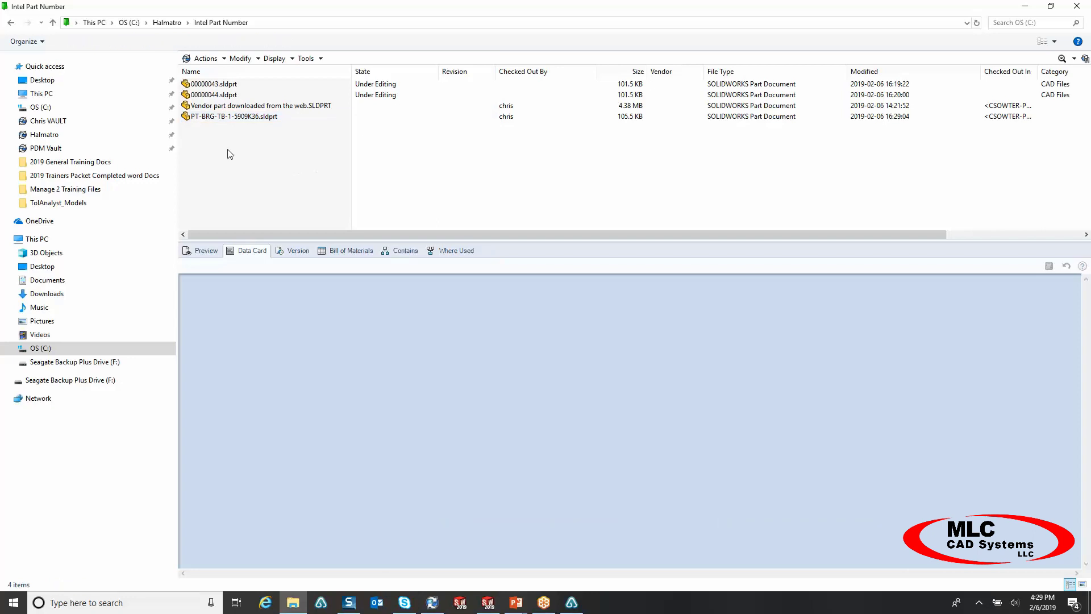
Switch to SOLIDWORKS and start a new document from the PDM template SWX Intell Part, saving into the Intel Part Number folder.
left_click(487, 605)
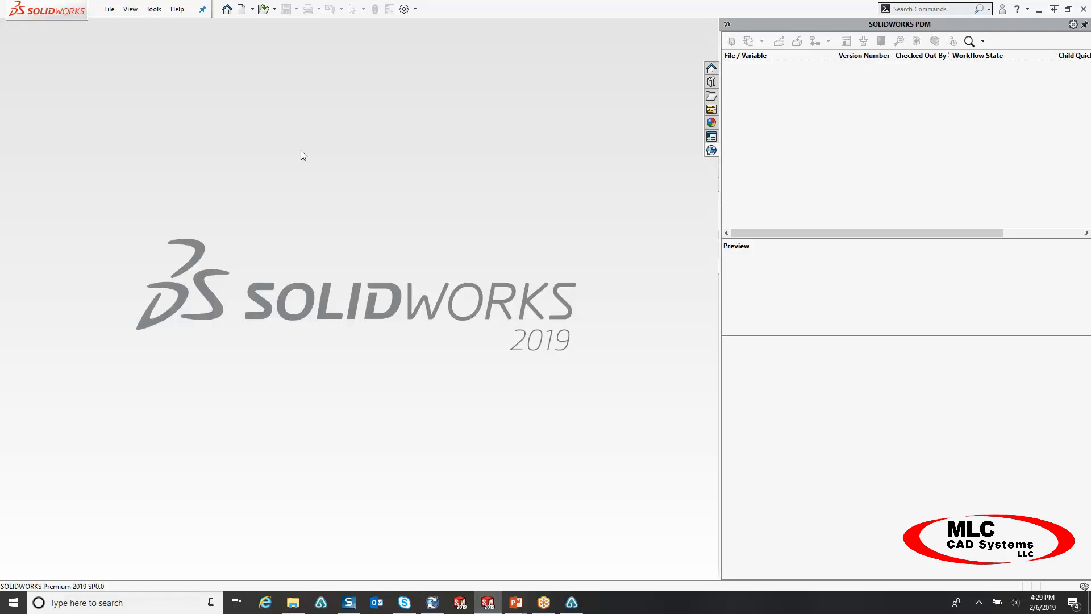
left_click(243, 14)
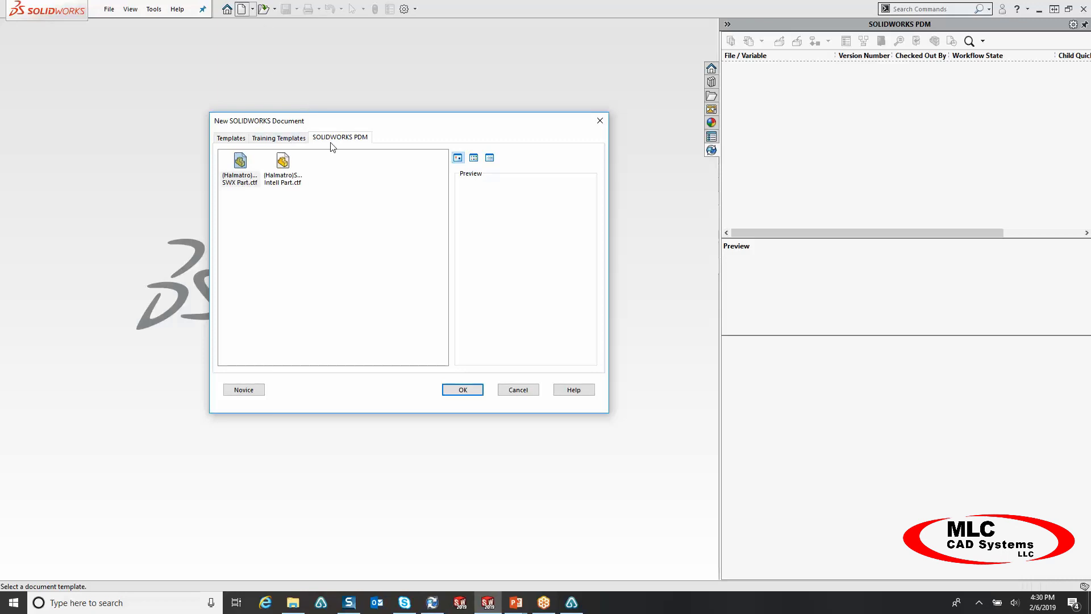
left_click(287, 167)
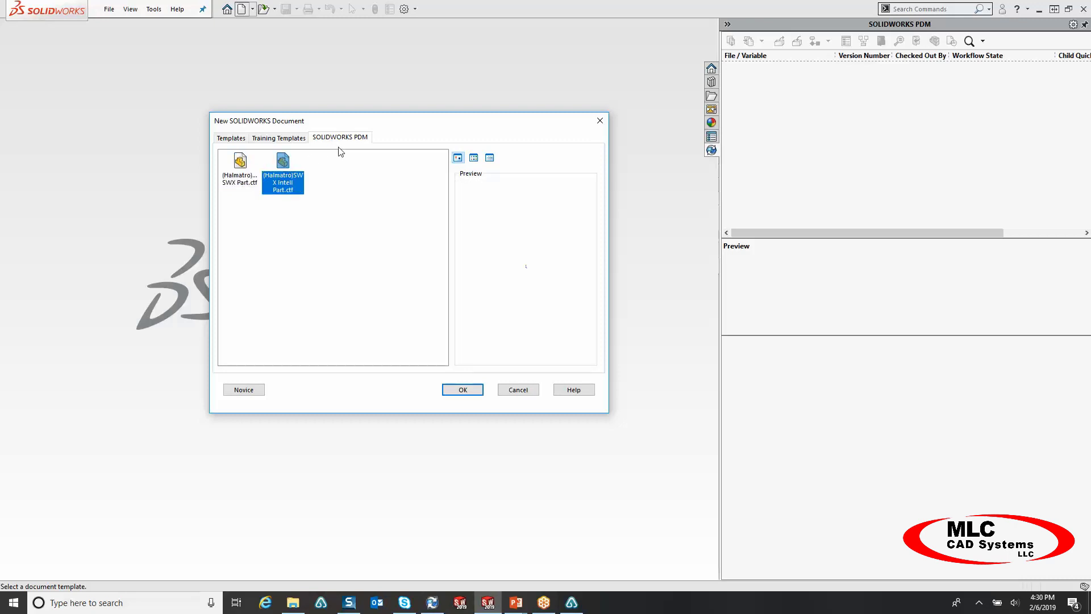
left_click(463, 390)
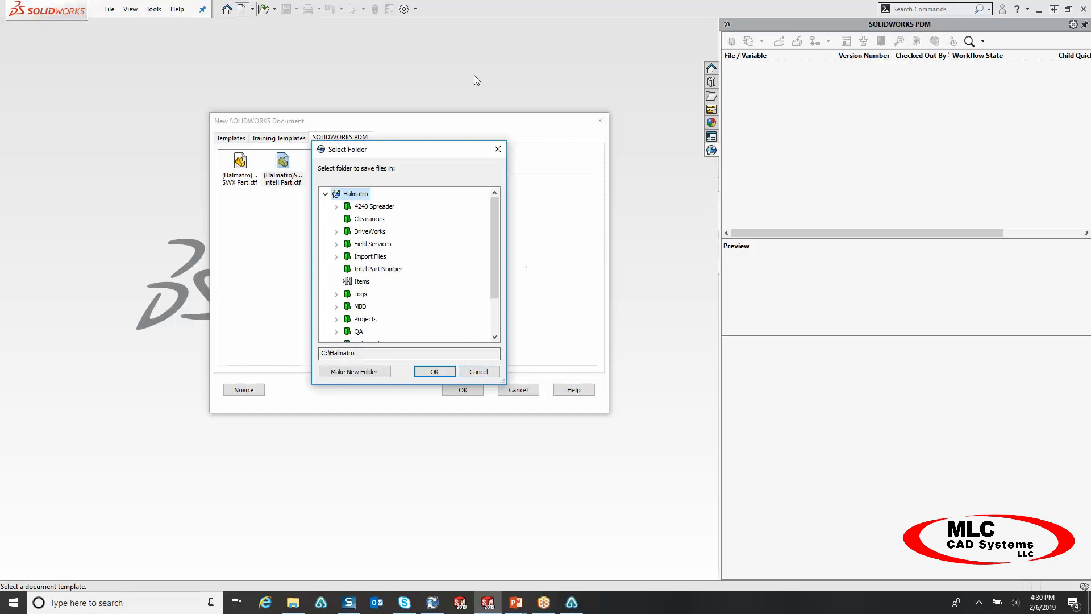
left_click(391, 269)
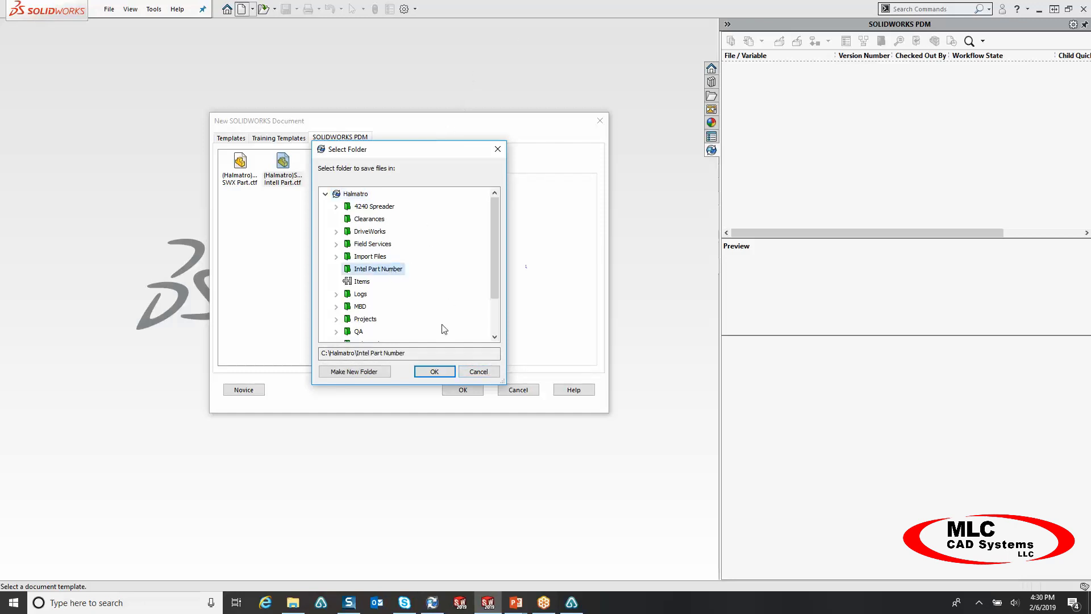
left_click(433, 372)
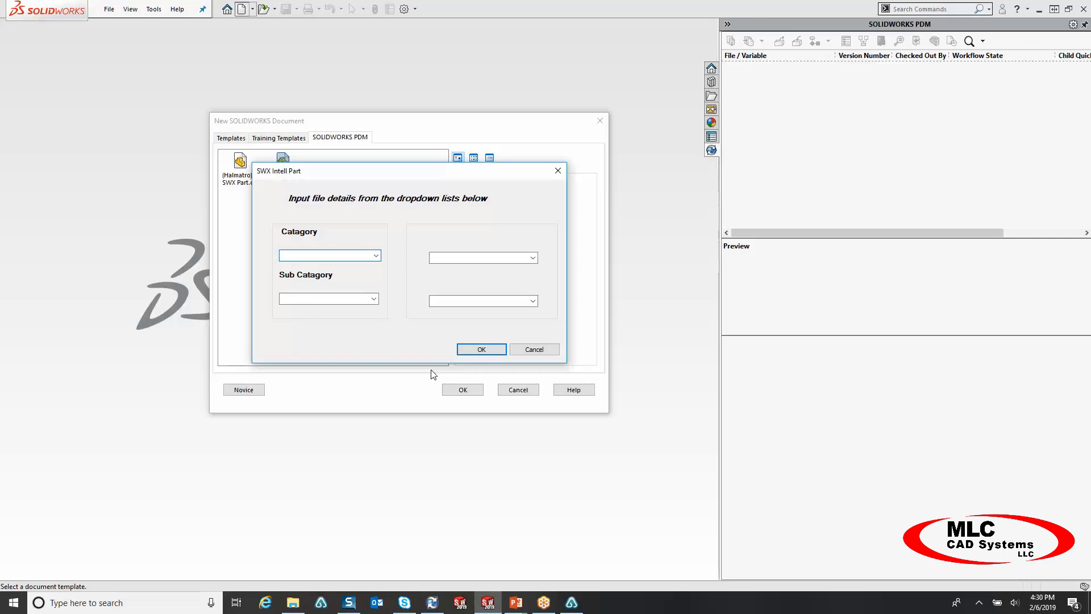
Classify the new part as Power Transmission, BUSHING, Oil-Embedded Sleeve bearing, size 1/8" Shaft 1/4" Long, and accept the details.
left_click(377, 257)
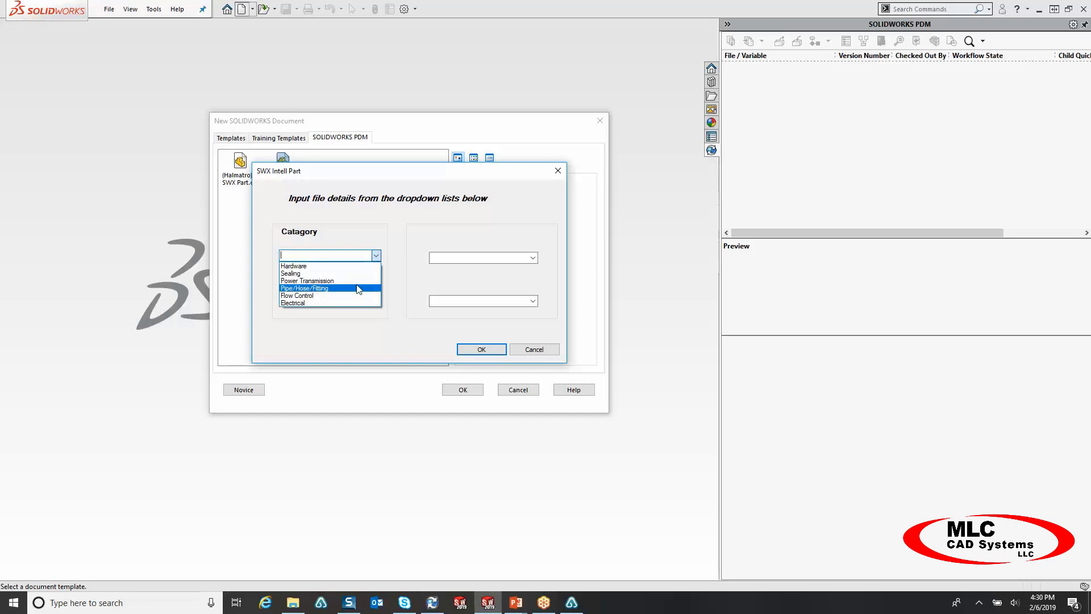
left_click(364, 281)
left_click(380, 299)
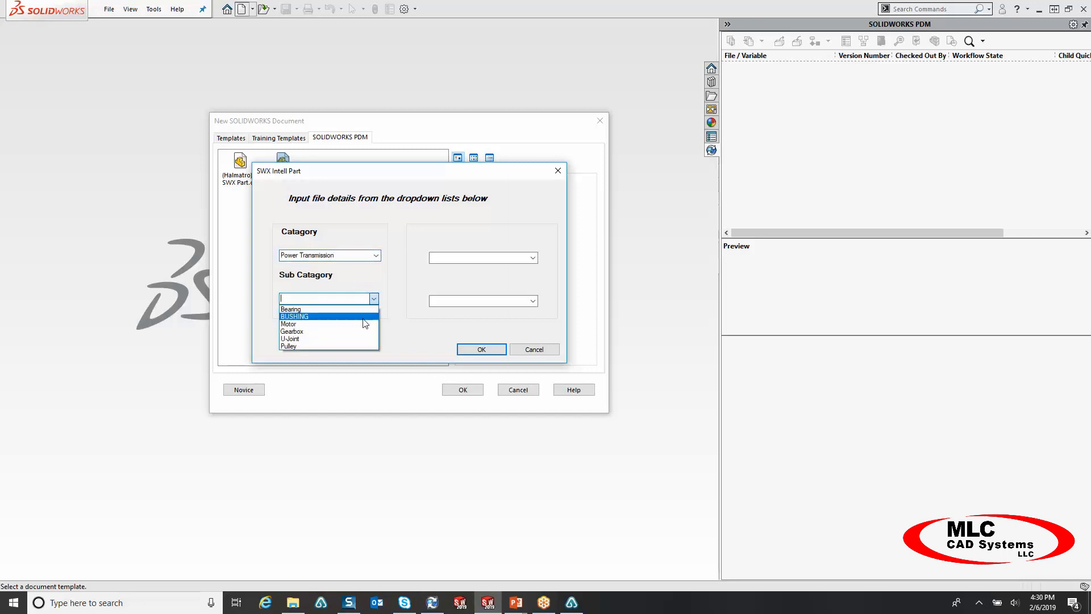
left_click(365, 319)
left_click(533, 260)
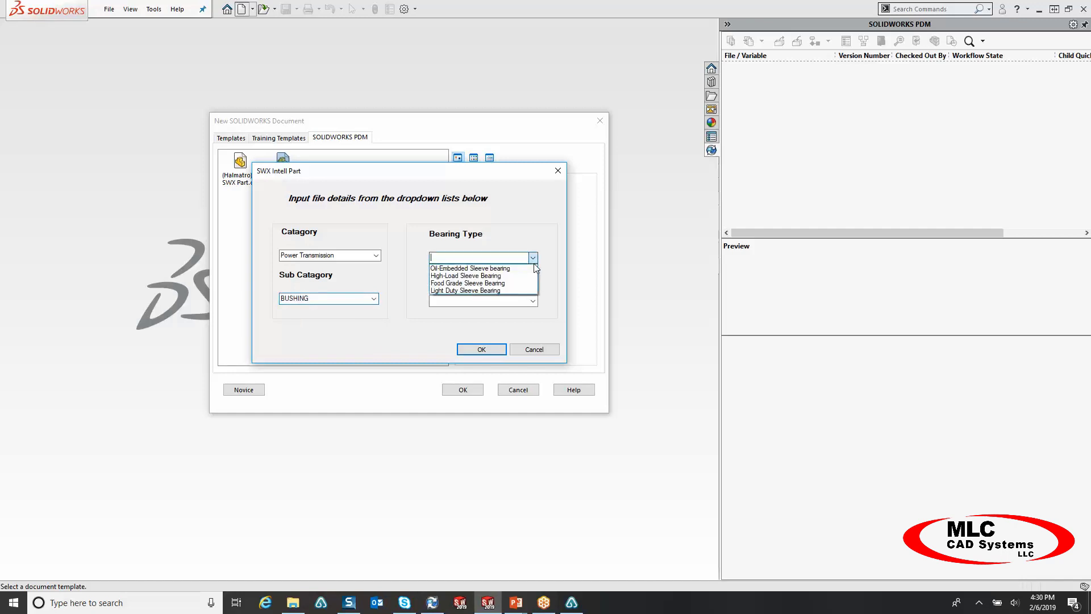
left_click(514, 268)
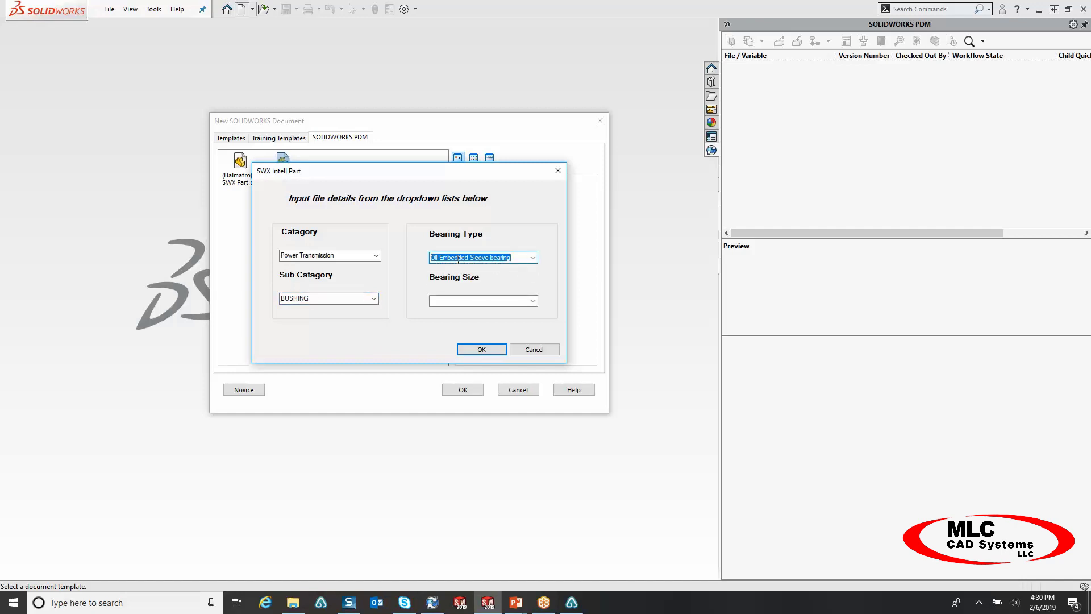
left_click(533, 302)
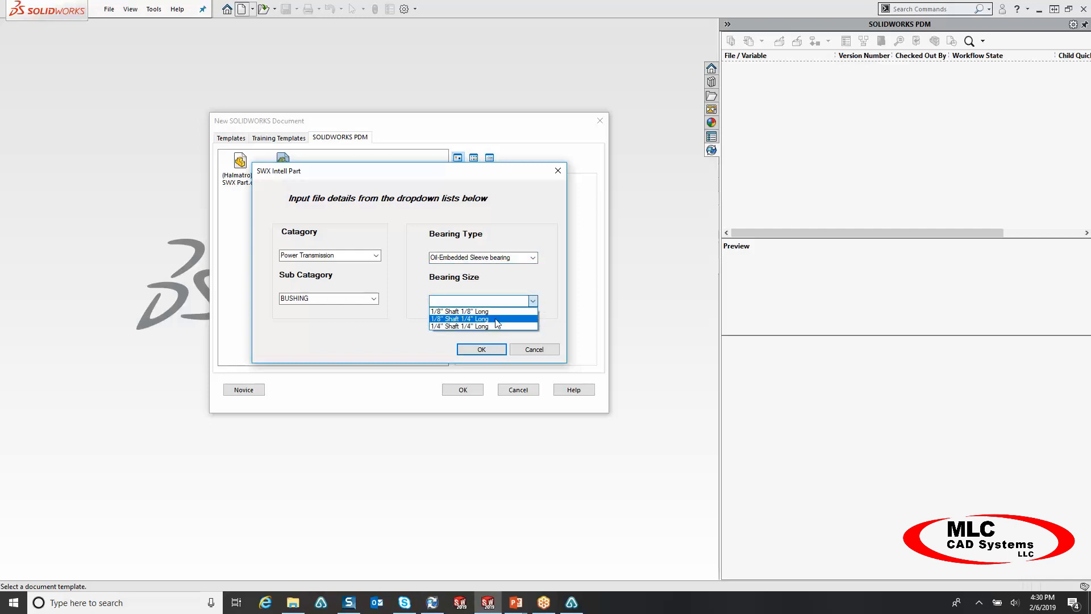
left_click(495, 319)
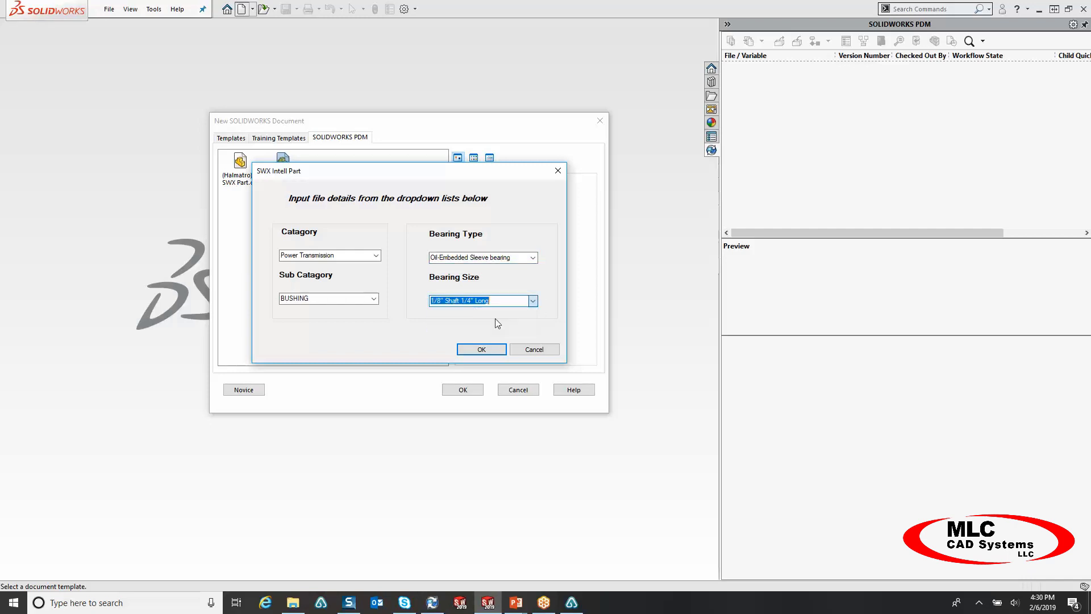
left_click(482, 350)
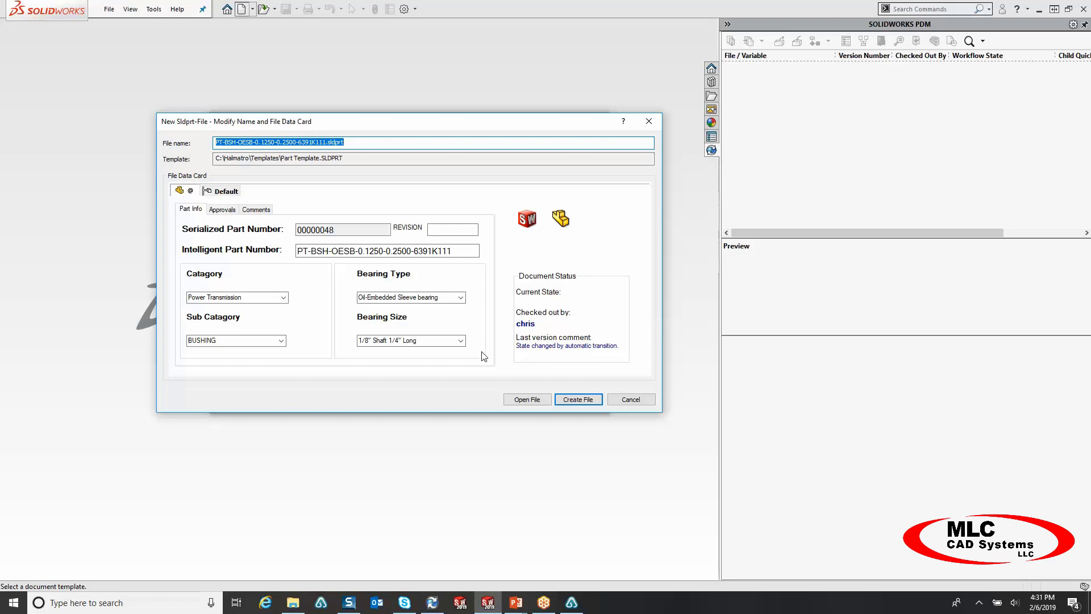
Create the bushing part file under its generated intelligent part number and check it into the vault.
left_click_drag(453, 251, 283, 256)
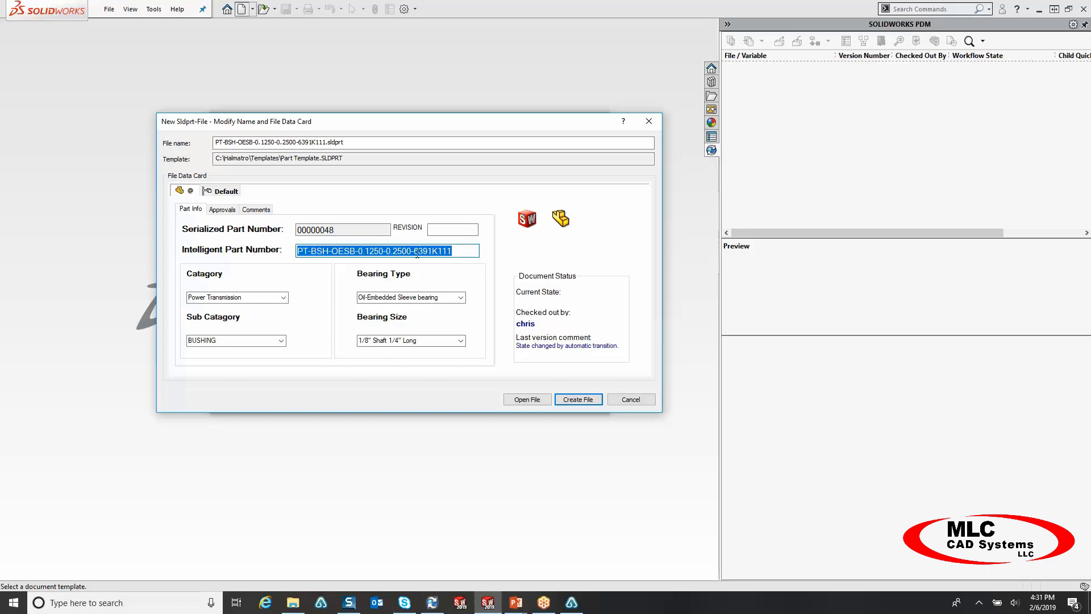
left_click(361, 144)
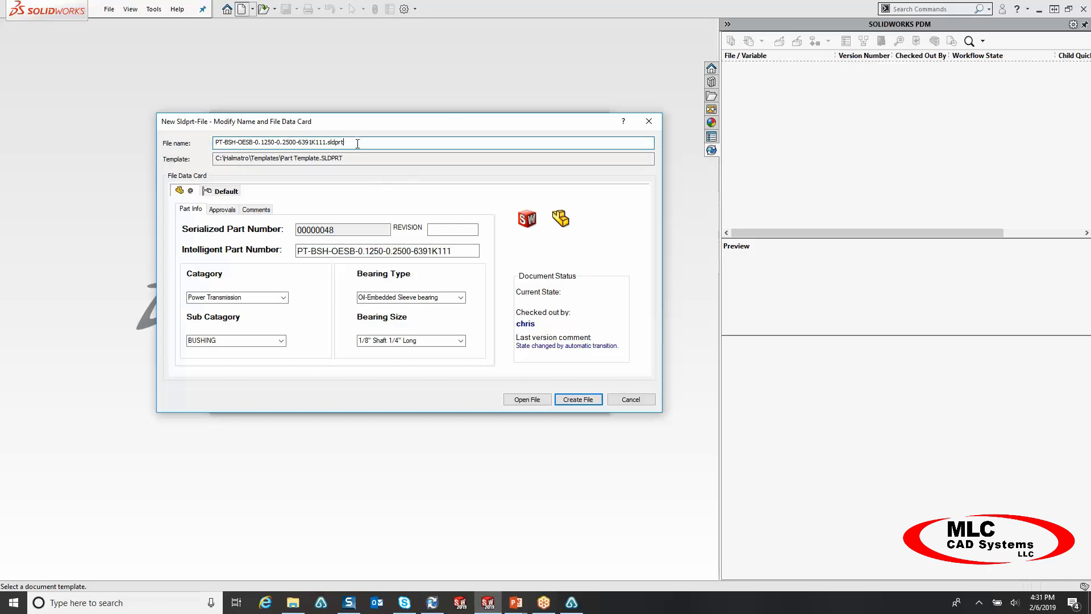
left_click_drag(358, 143, 214, 143)
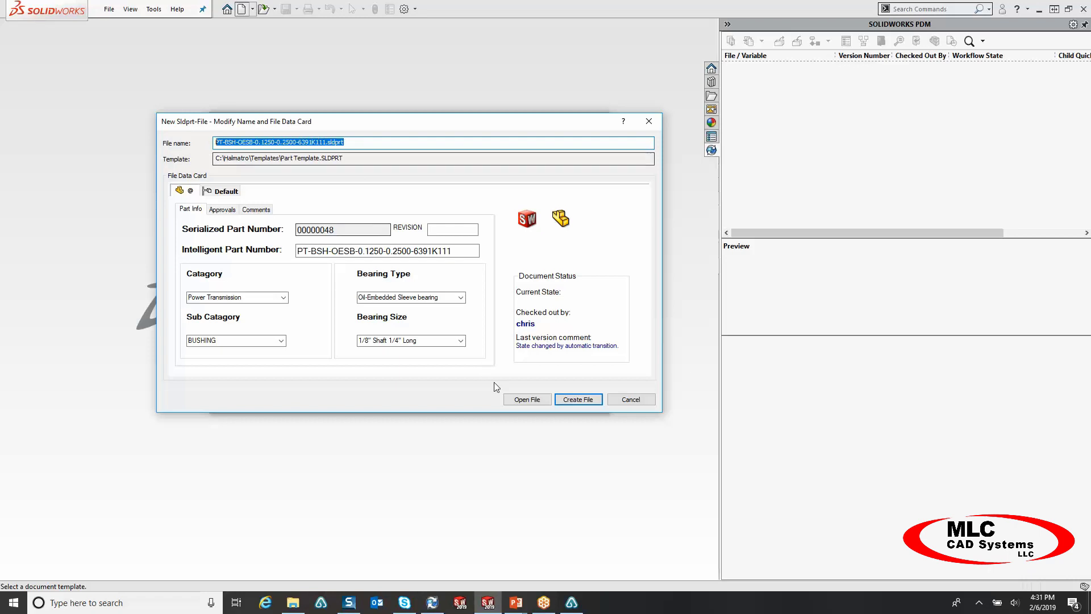
left_click(565, 400)
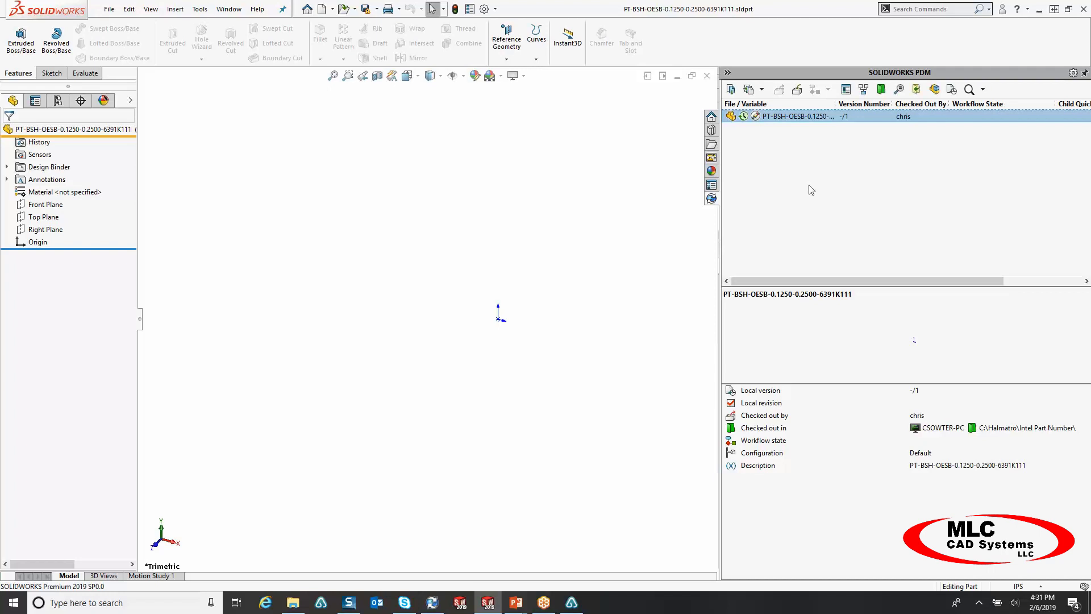
left_click(797, 91)
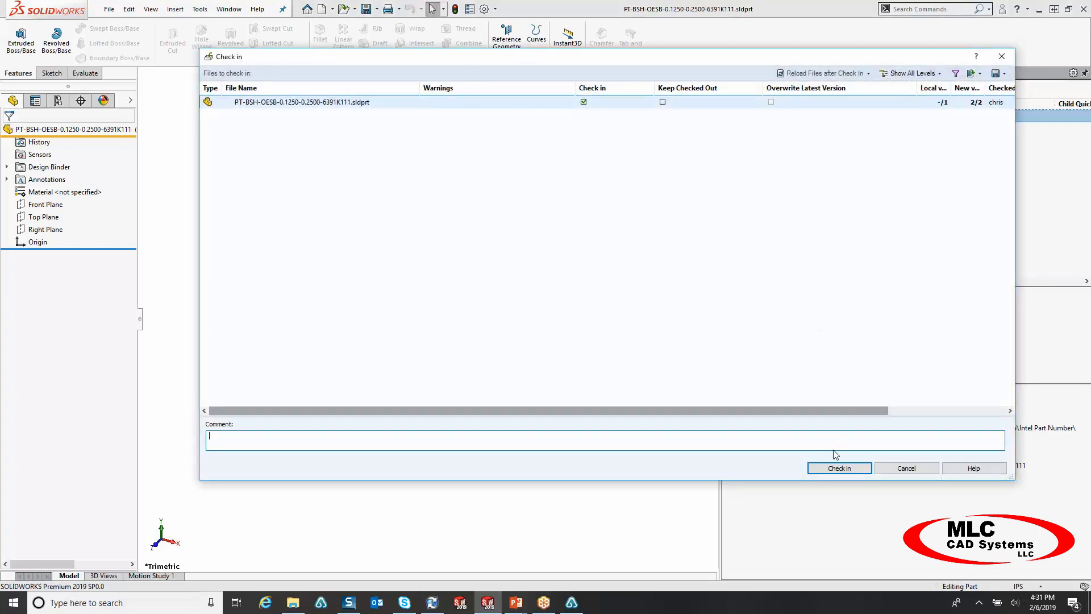
left_click(839, 469)
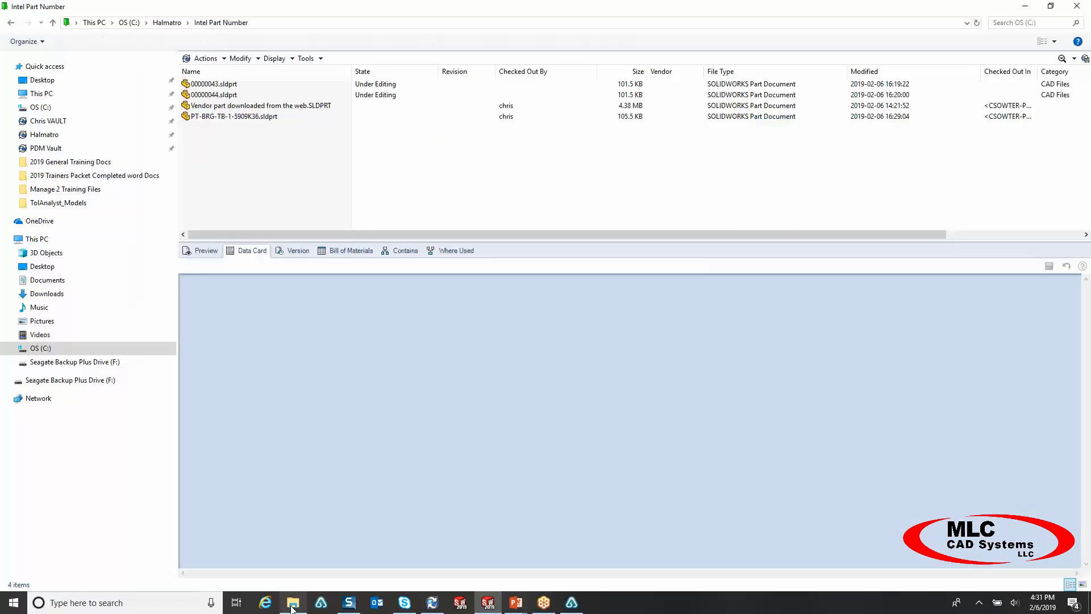
Switch to File Explorer, refresh the Intel Part Number folder and preview the vendor part downloaded from the web.
left_click(293, 602)
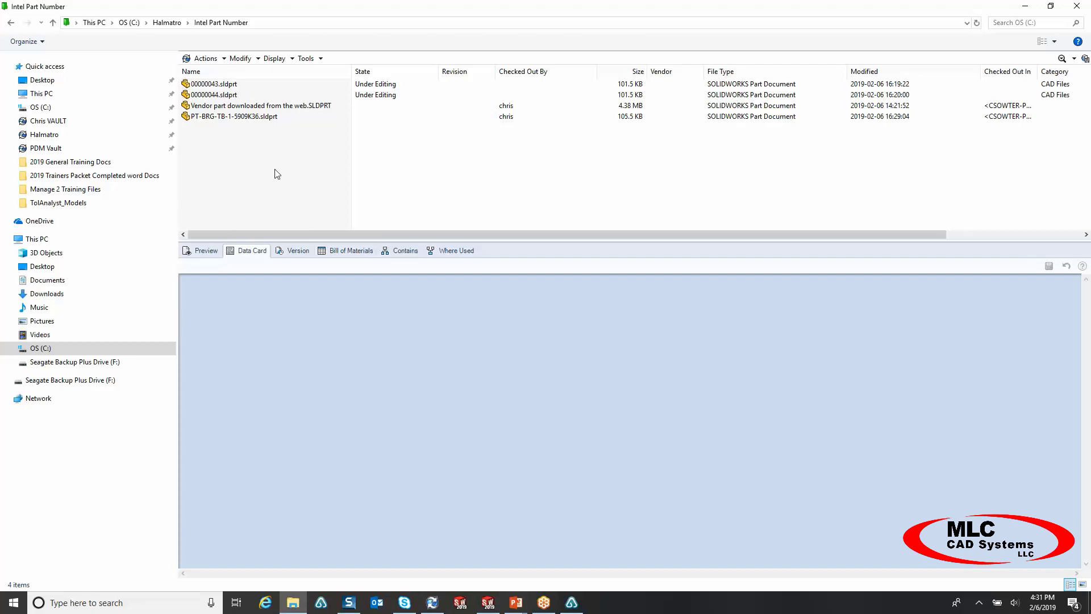
left_click(977, 23)
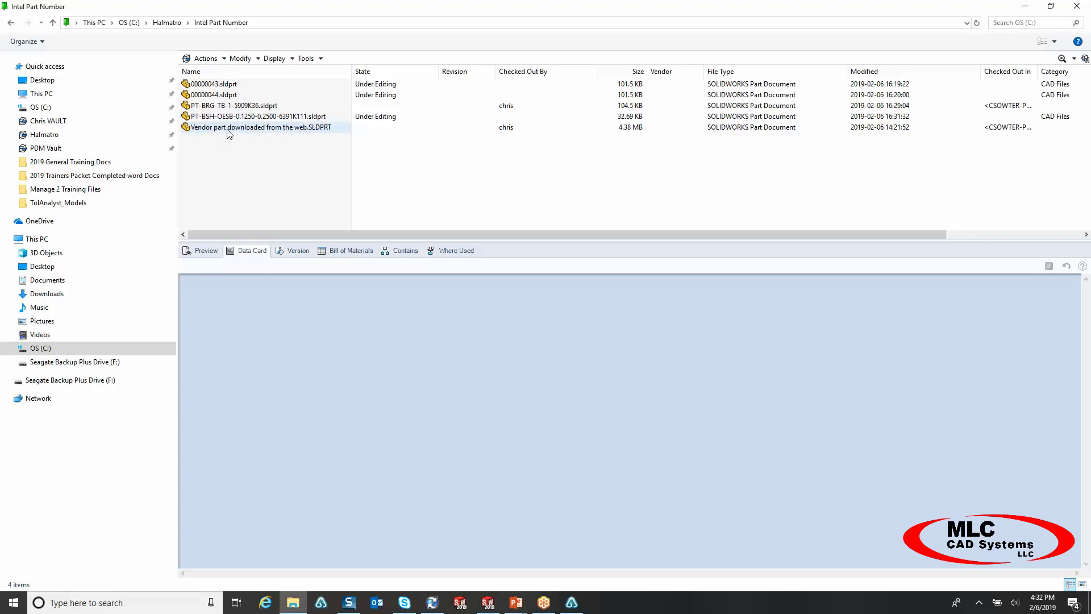
left_click(204, 250)
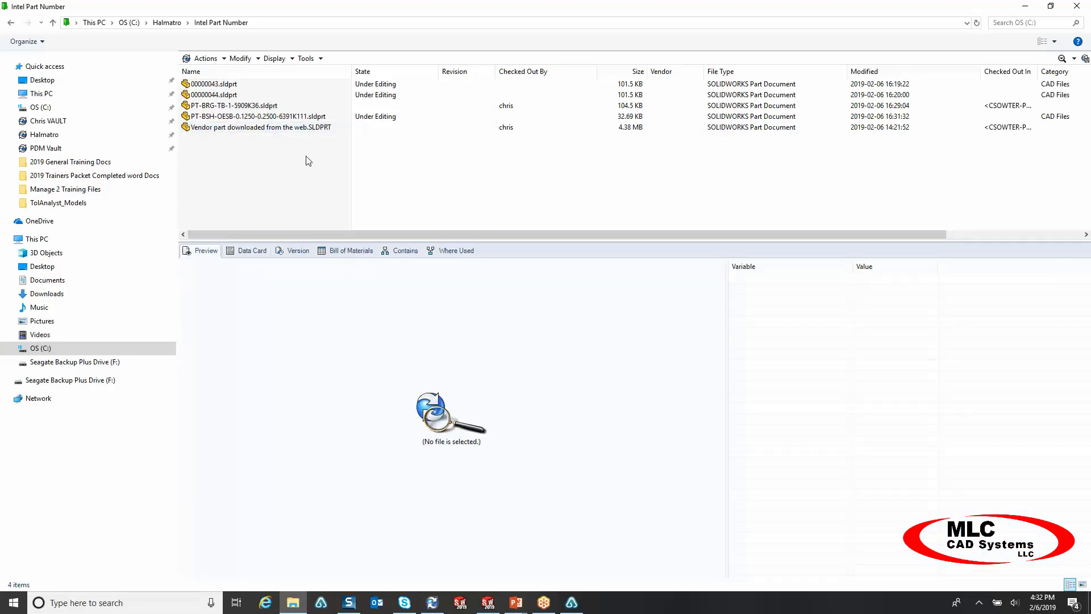
left_click(289, 127)
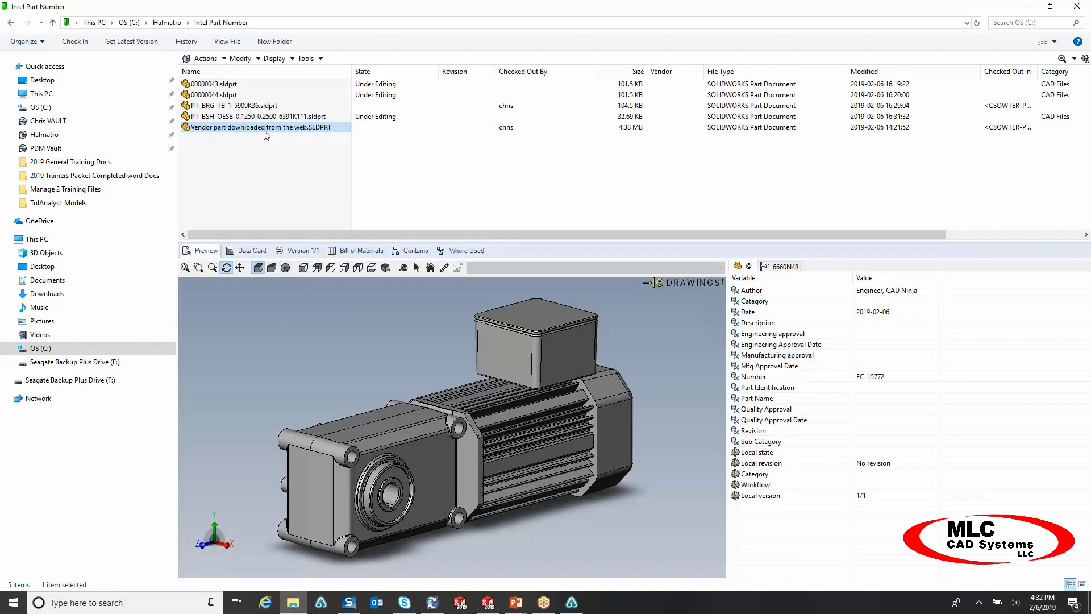
Open the data card of the vendor part and classify it as category Power Transmission, sub category Motor.
left_click(247, 250)
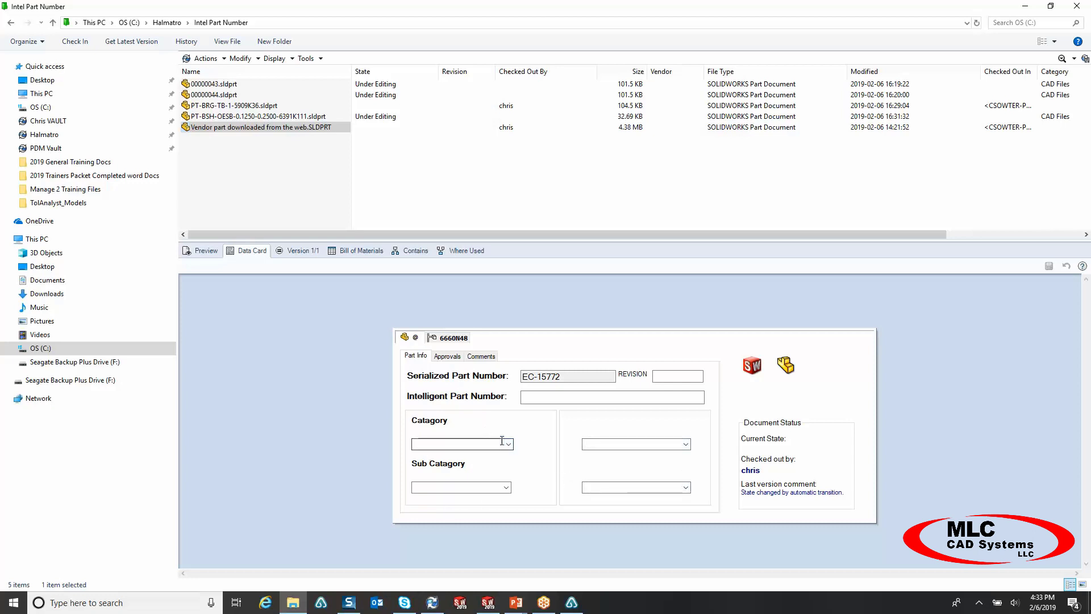
left_click(534, 399)
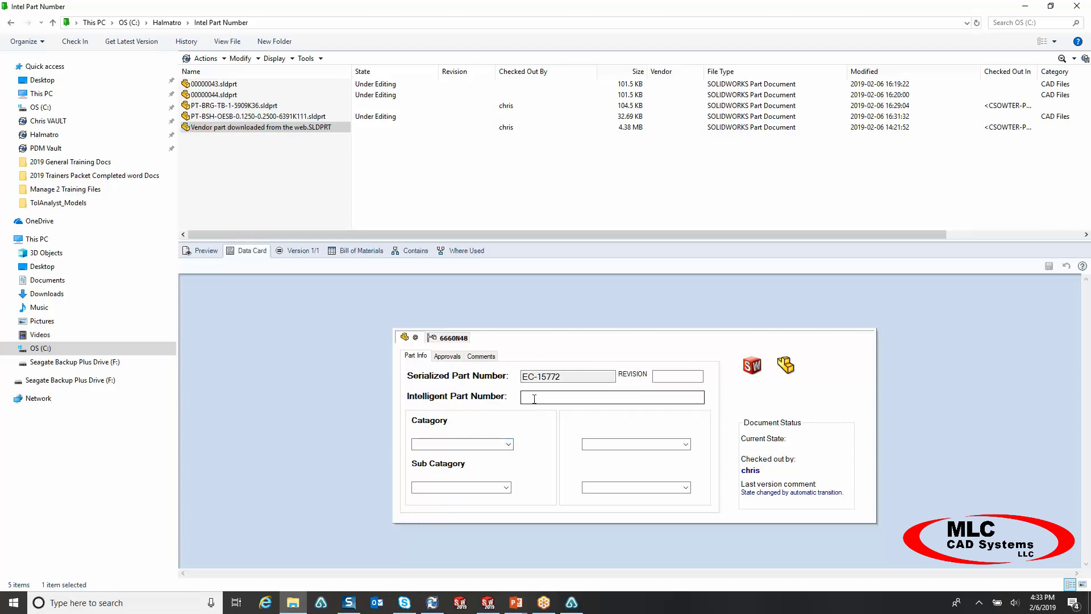
left_click(509, 444)
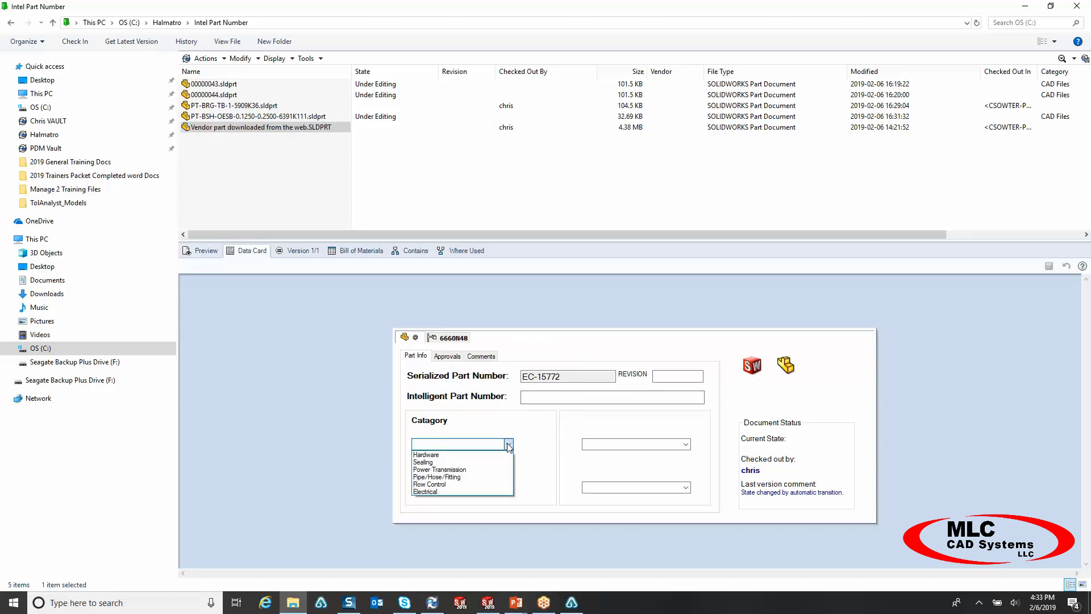
left_click(494, 470)
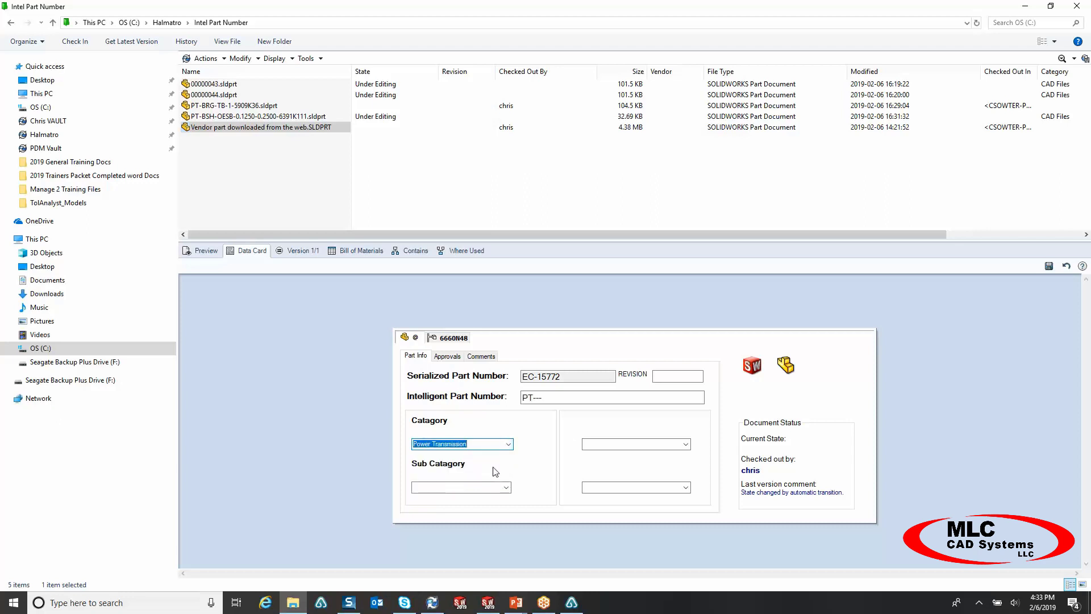
left_click(506, 487)
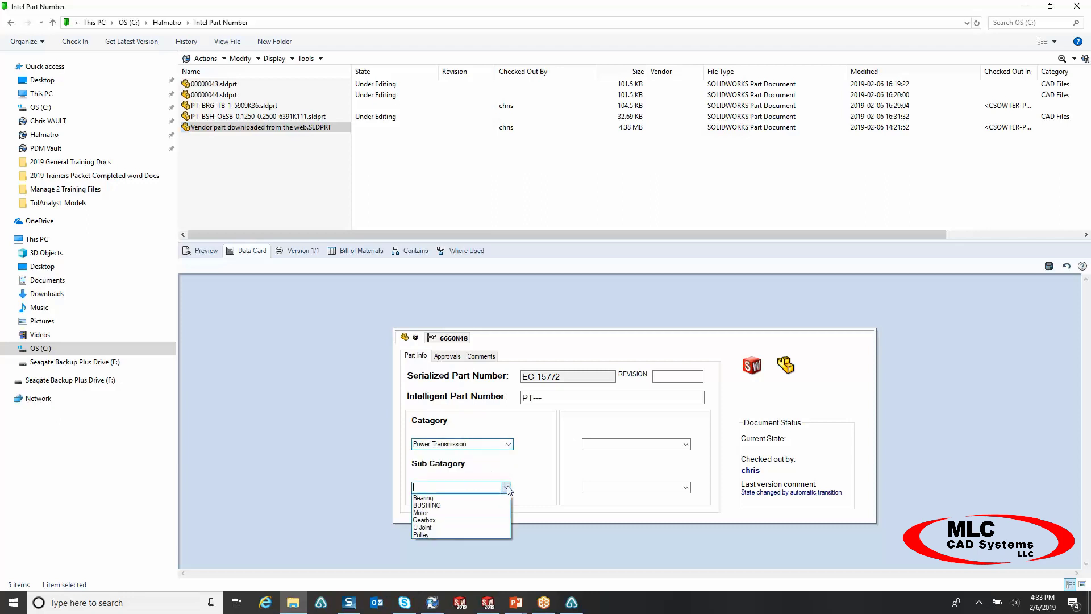
left_click(485, 512)
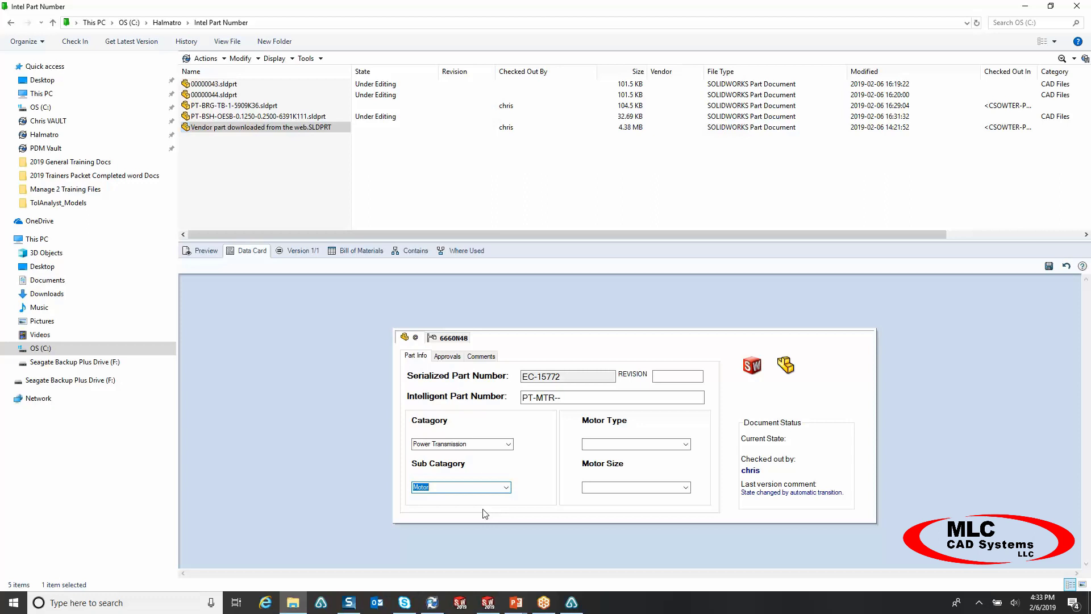
Set the motor type to Electric Gearmotor and the motor size to 230V 1/4hp 3/4" Drive, and review the intelligent part number.
left_click(686, 445)
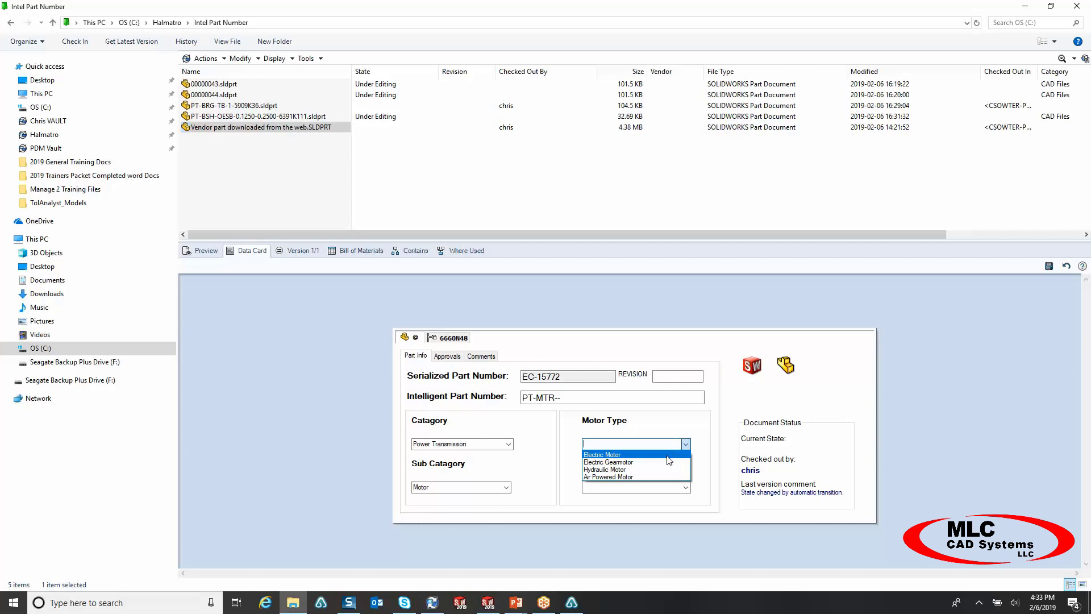
left_click(668, 462)
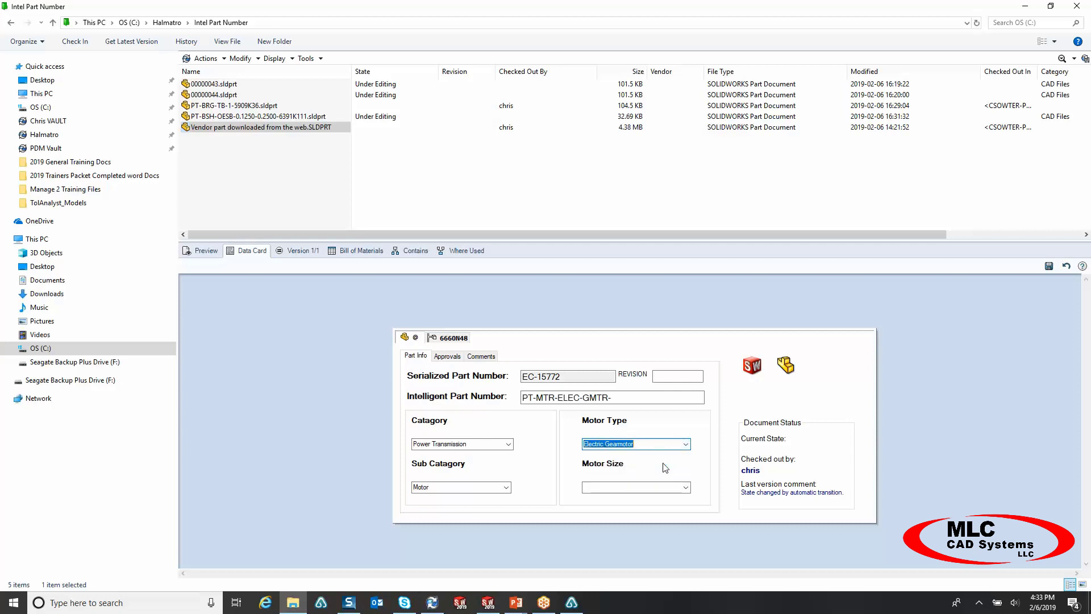
left_click(686, 488)
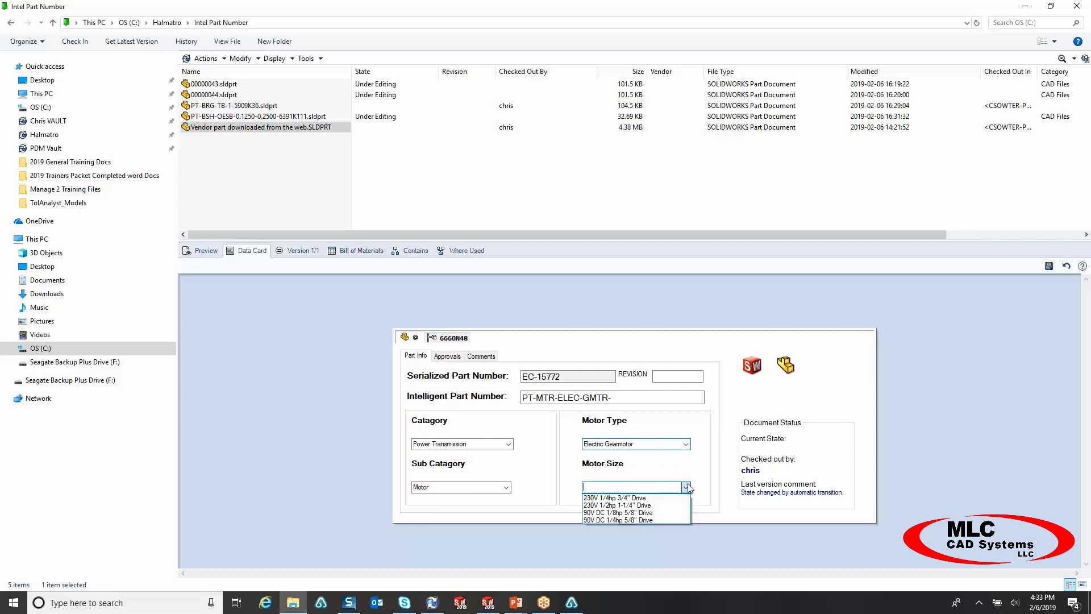
left_click(658, 498)
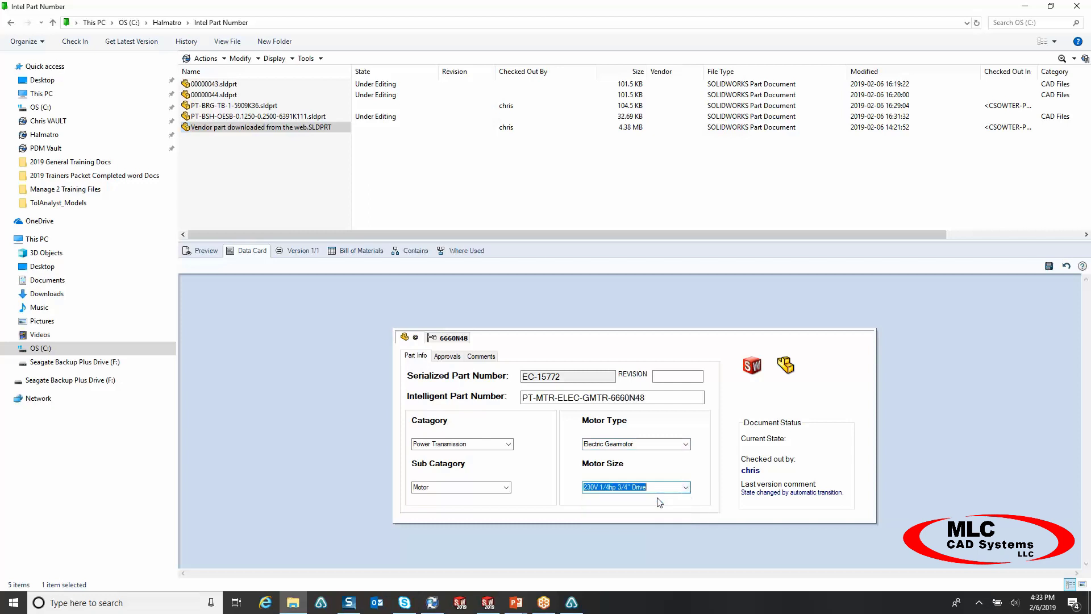
left_click(646, 397)
left_click_drag(646, 397, 521, 397)
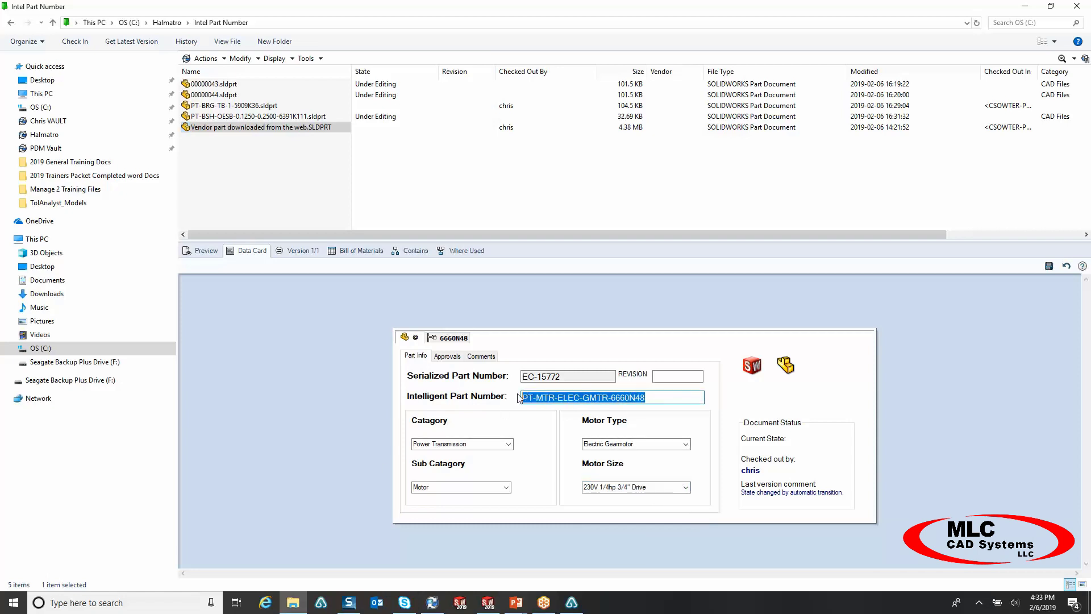
left_click(668, 401)
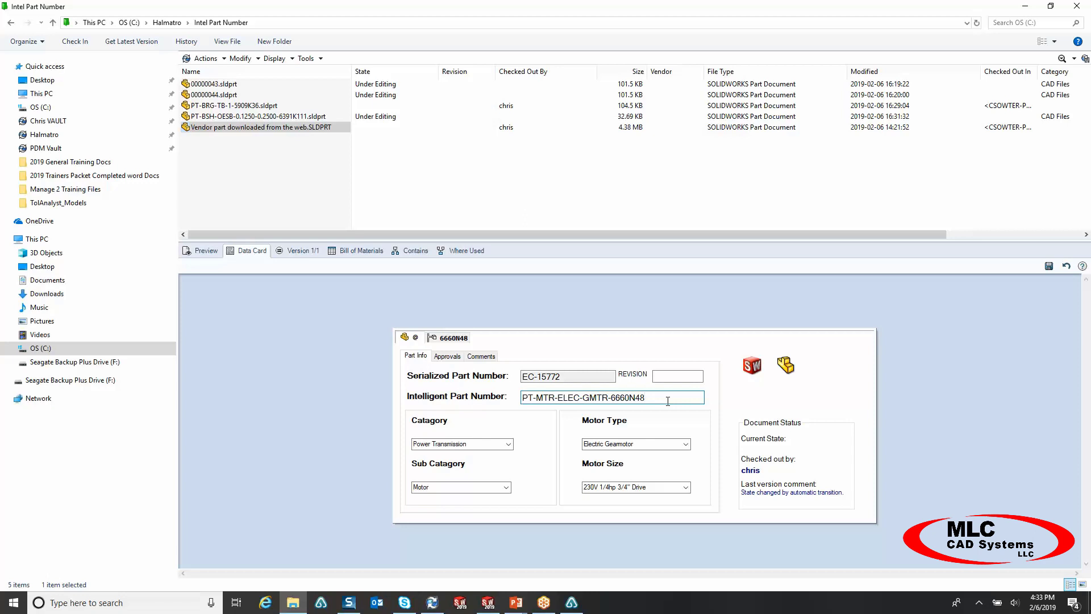
Try the Electric Motor type and the 230V 1/2hp 1-1/4" Drive size, and return to Electric Gearmotor with 230V 1/4hp 3/4" Drive.
left_click(686, 444)
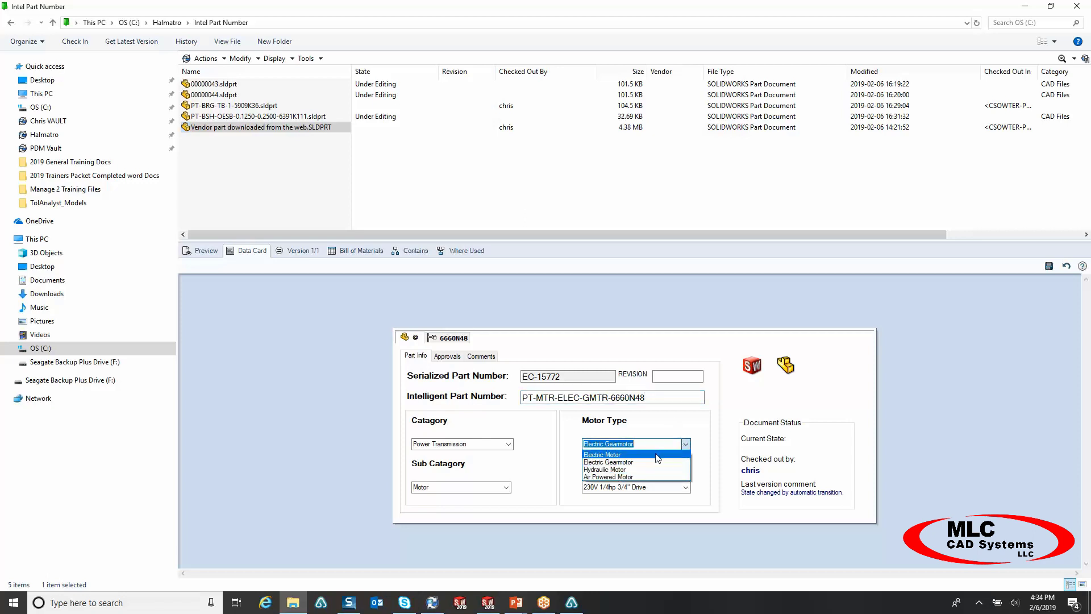
left_click(658, 458)
left_click(686, 444)
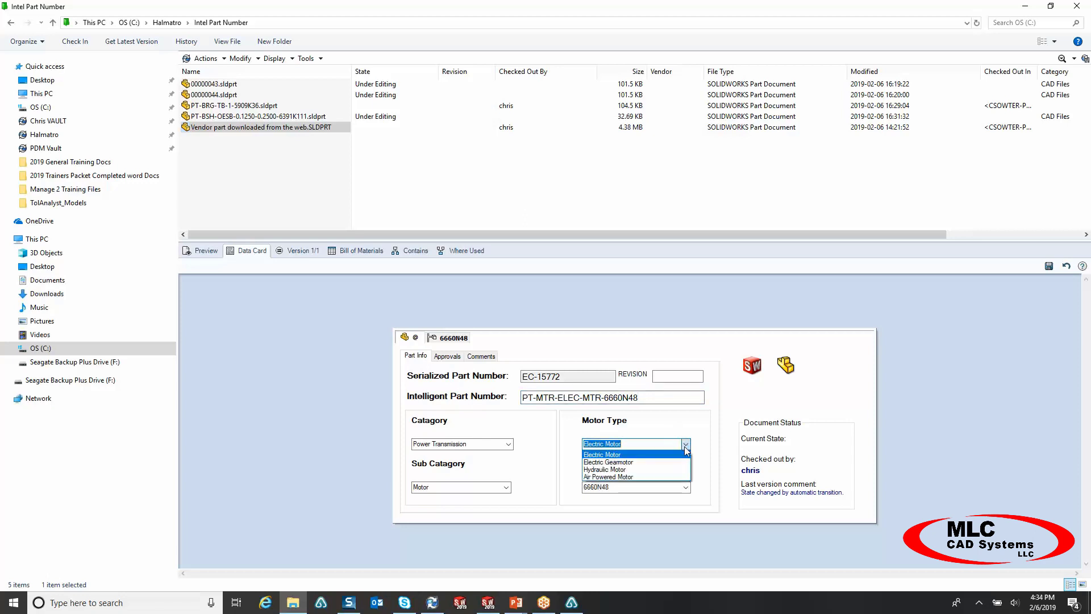
left_click(668, 462)
left_click(686, 487)
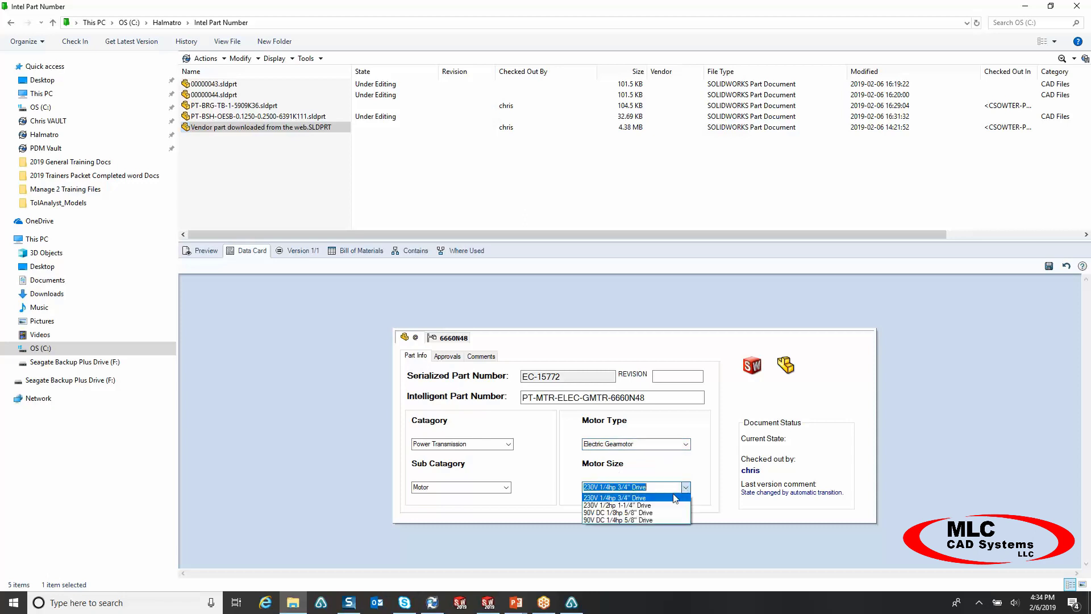
left_click(668, 505)
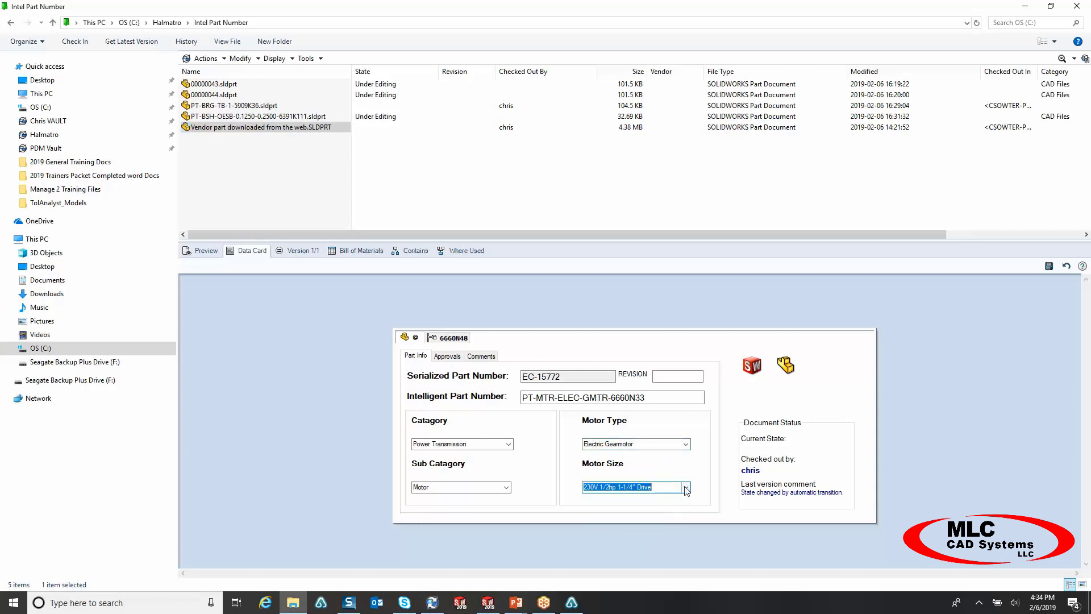
left_click(686, 487)
left_click(659, 498)
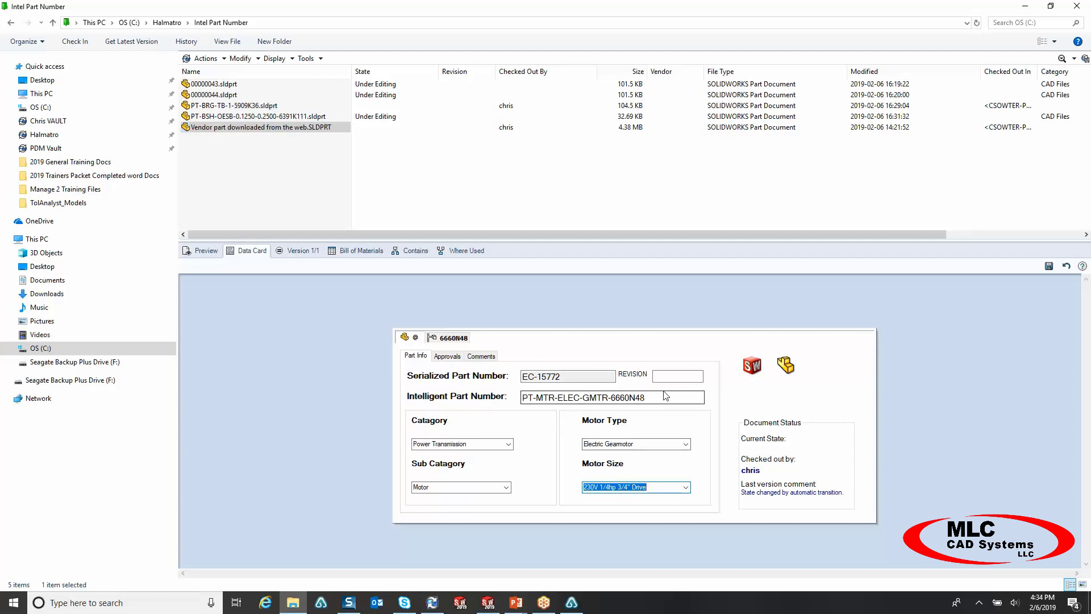
Save the classification on the vendor part's data card.
left_click(1049, 267)
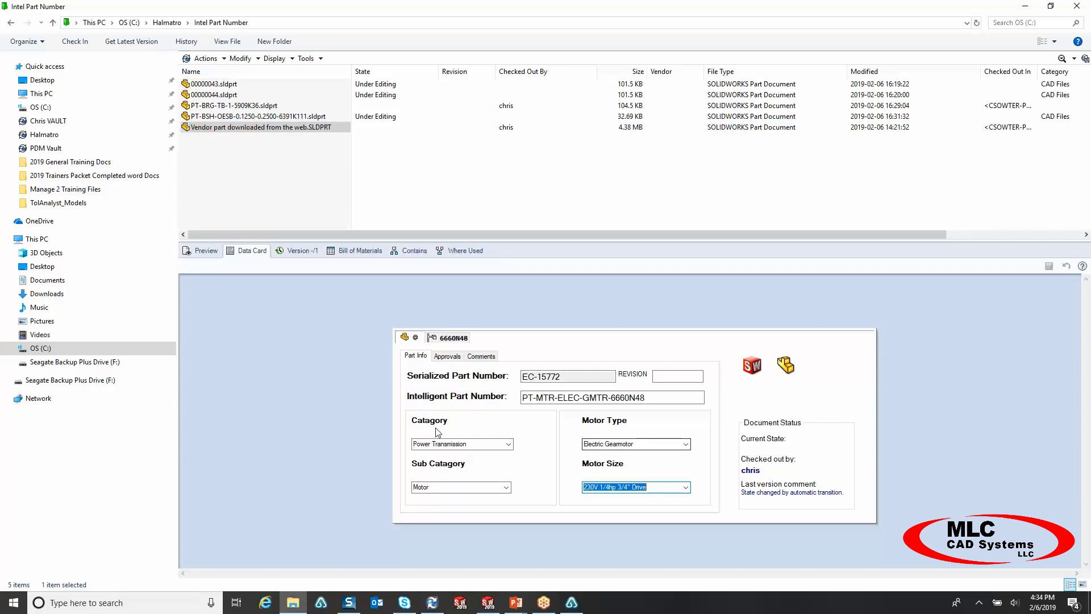
left_click(264, 130)
left_click(264, 130)
left_click(575, 399)
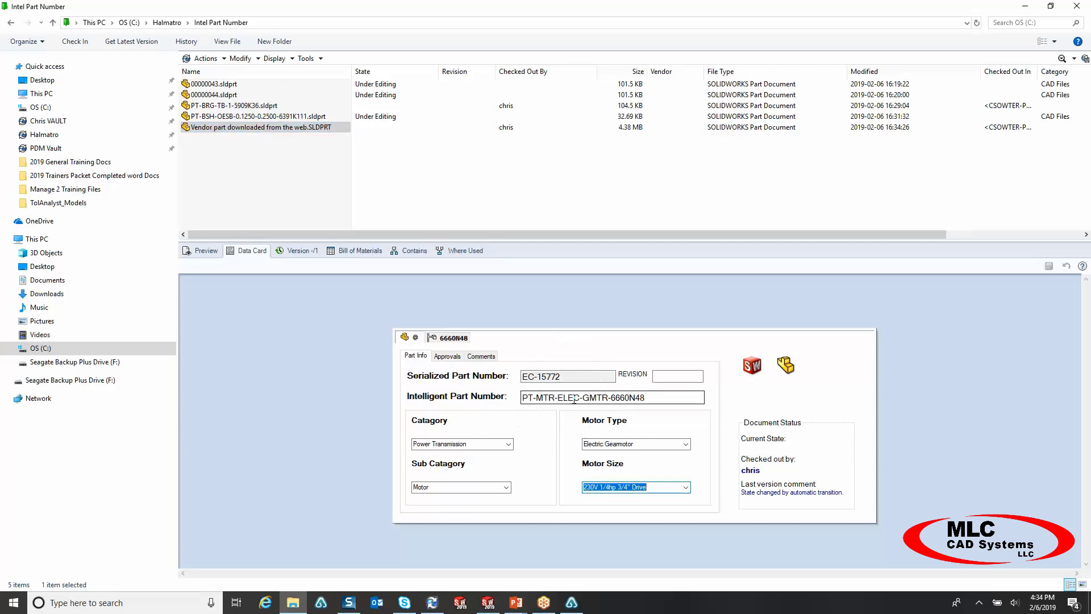
Rename the vendor part file to its intelligent part number with the Rename SolidWorks files with Intel Part # command and accept the notices.
left_click(242, 136)
left_click(220, 135)
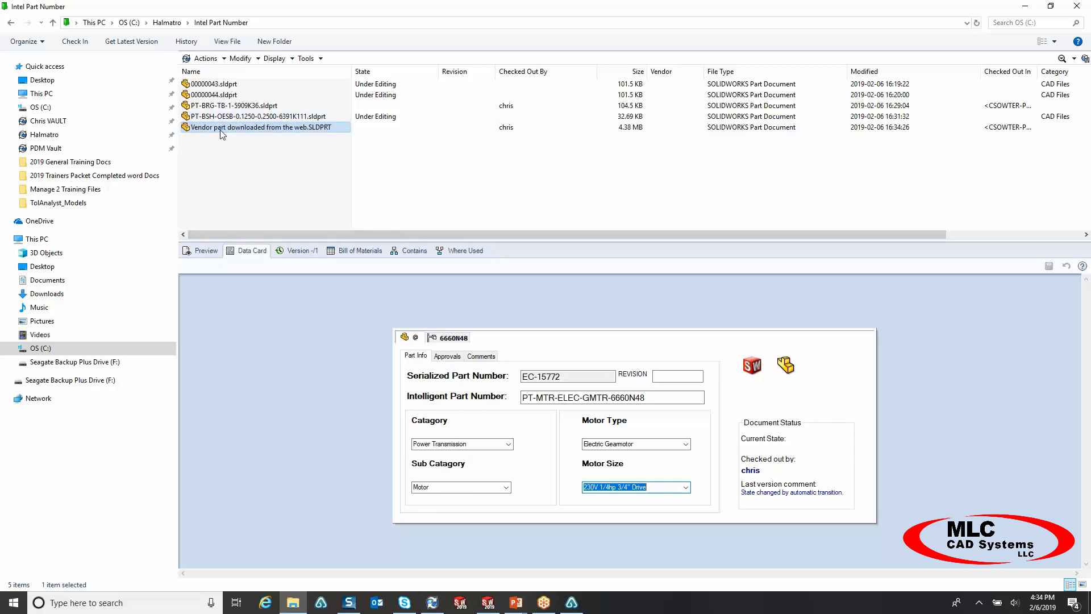
right_click(222, 134)
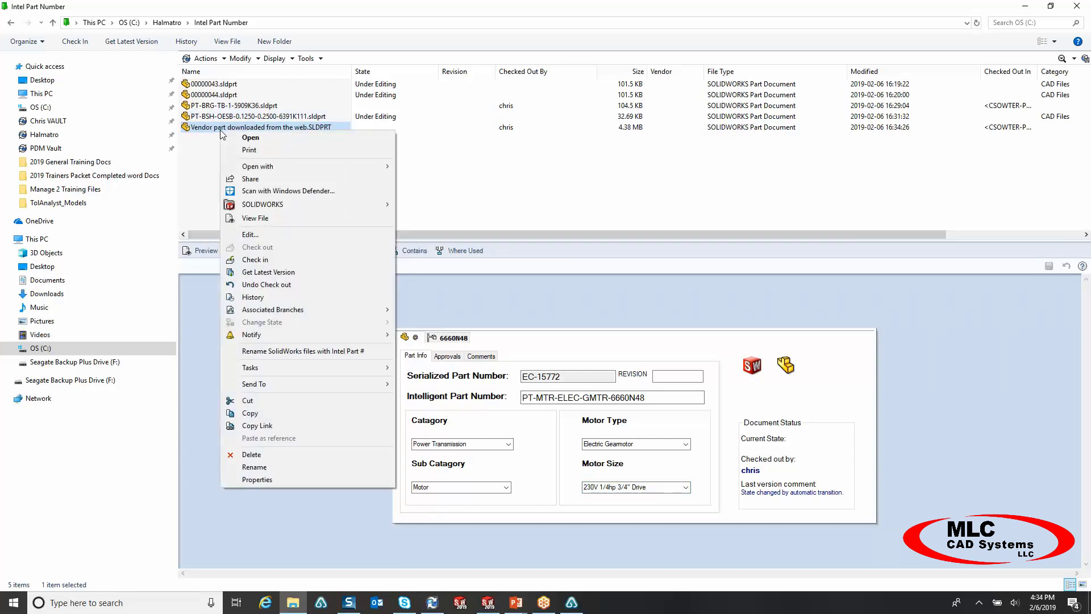
left_click(302, 352)
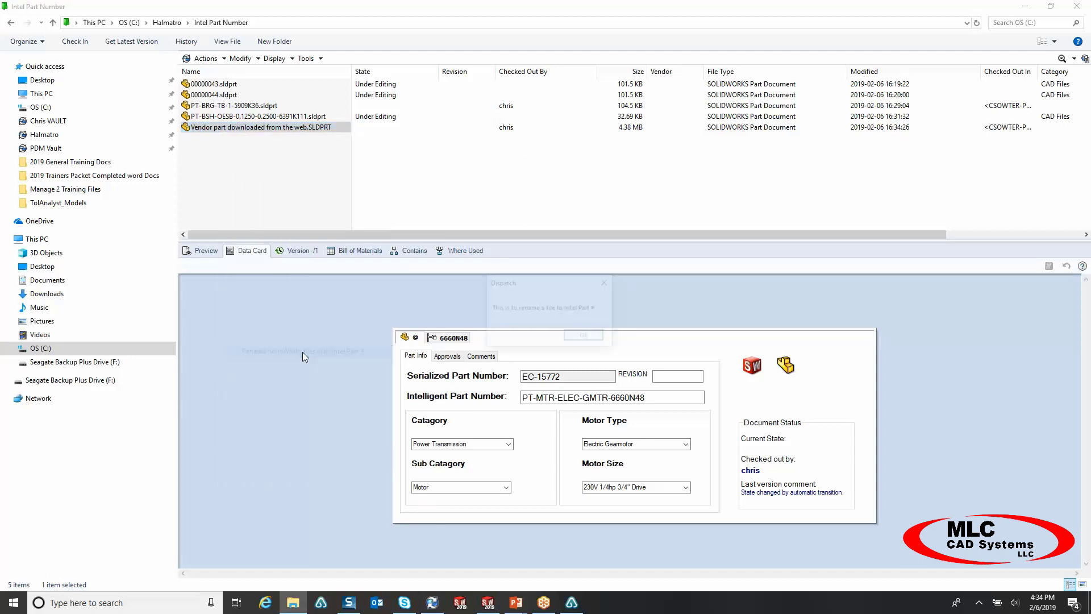
left_click(579, 337)
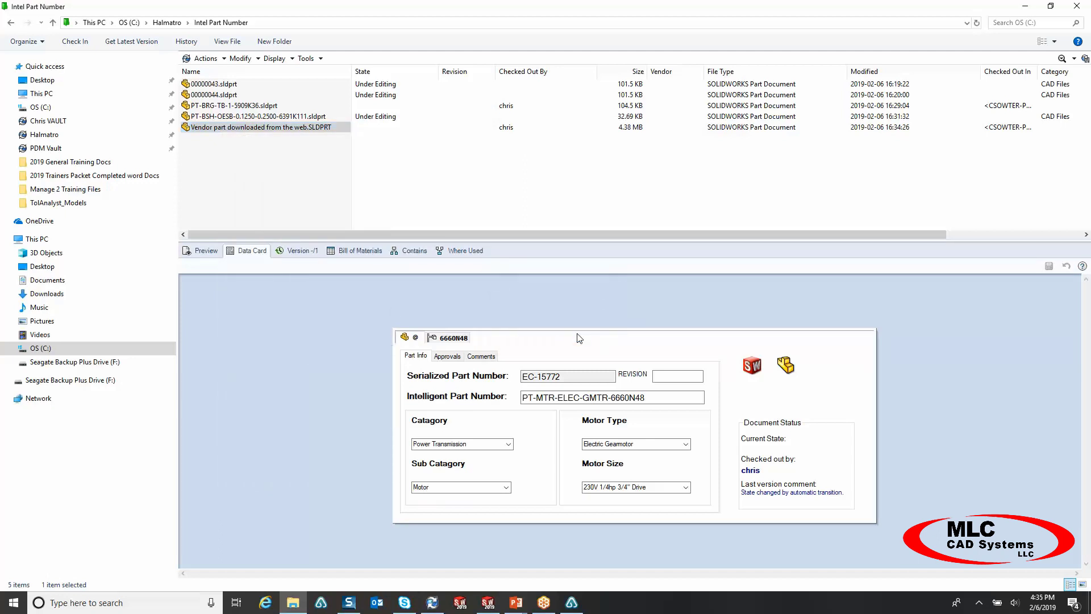
left_click(579, 338)
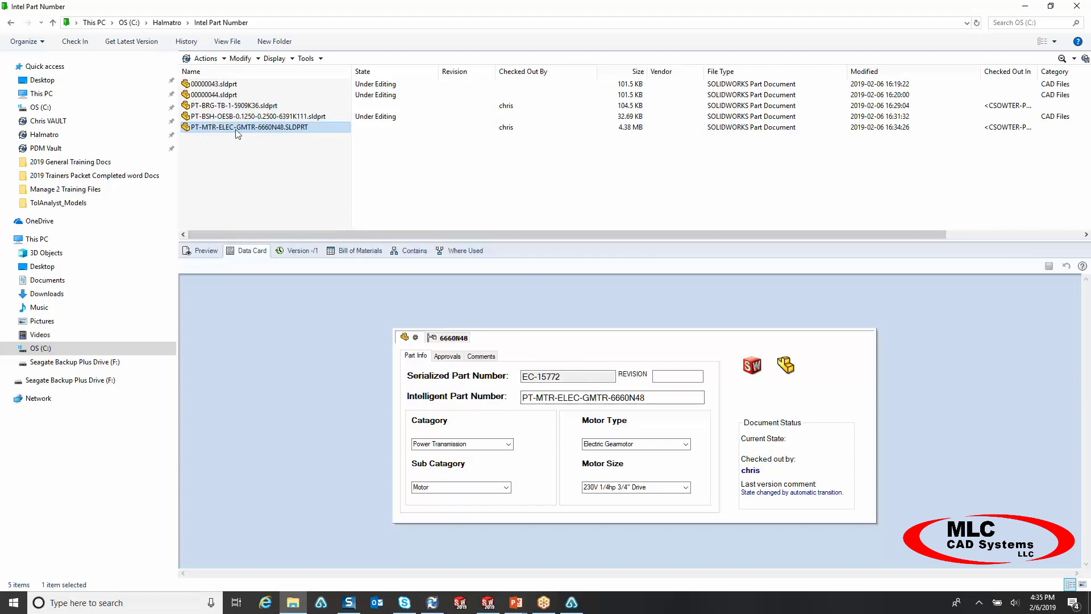
Preview the renamed gearmotor file PT-MTR-ELEC-GMTR-6660N48.SLDPRT and its variables, dismissing the eDrawings message.
left_click(206, 251)
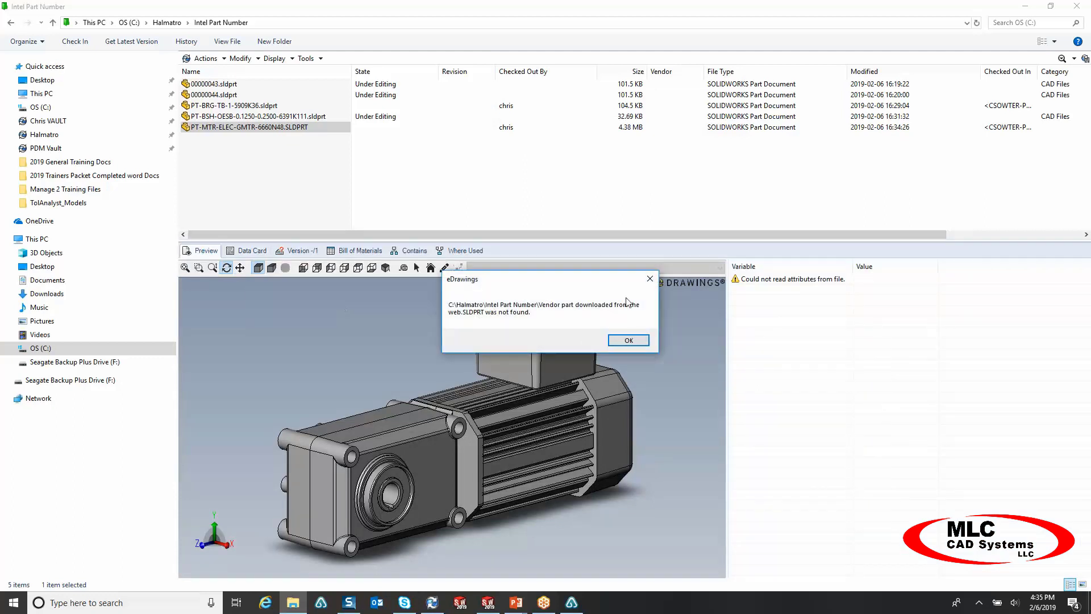
left_click(649, 279)
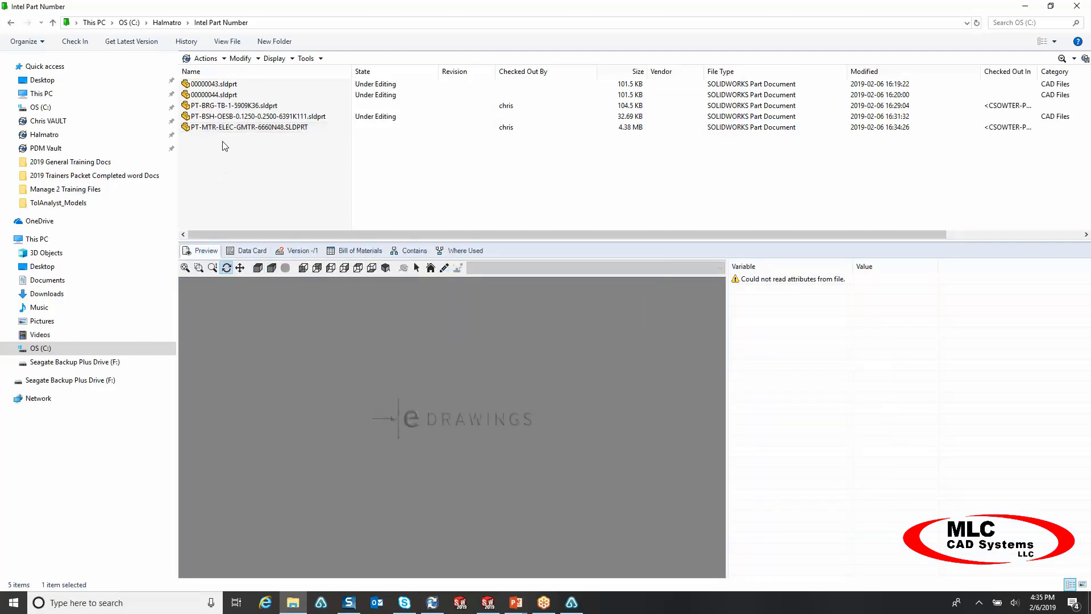
left_click(225, 129)
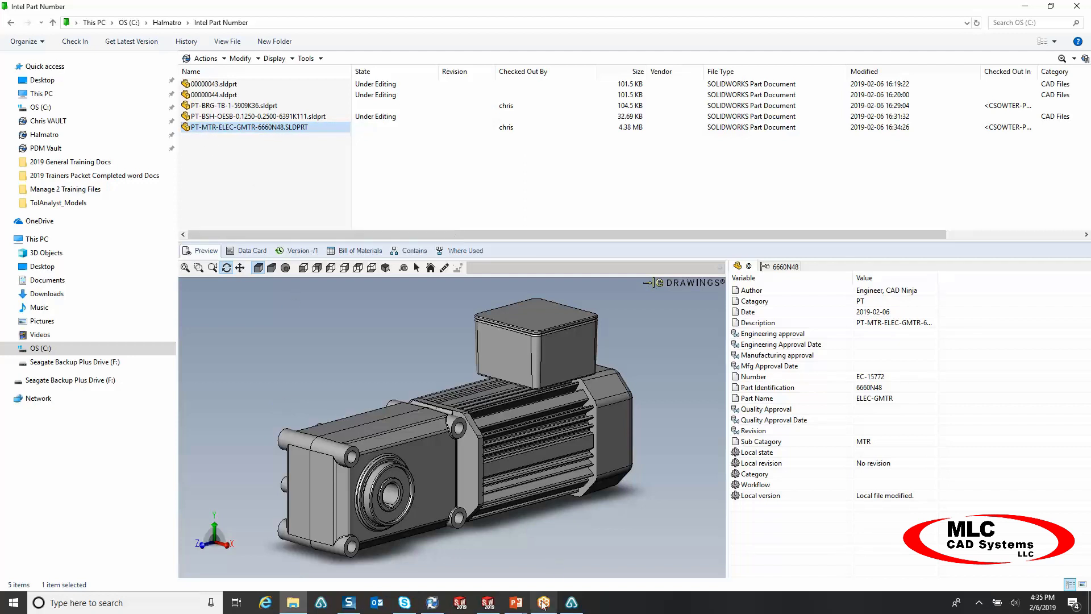
Switch to the PowerPoint slide show on the pros and cons of intelligent part numbers.
left_click(517, 604)
left_click(576, 551)
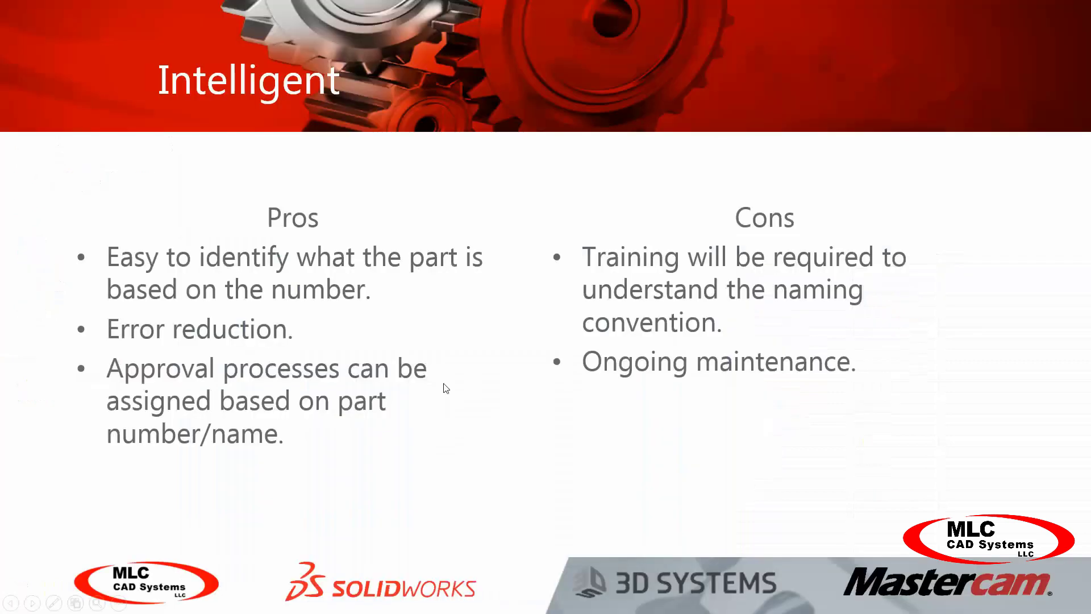